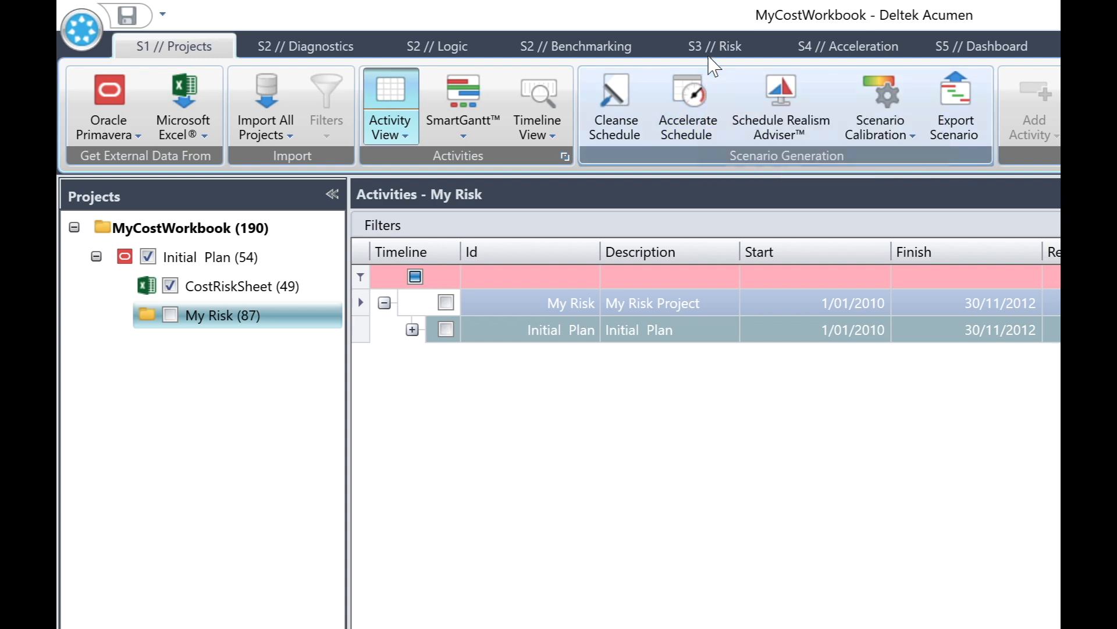
- Run the risk analysis for the My Risk project and for the CostRiskSheet project
{"action": "left_click", "coordinate": [714, 42]}
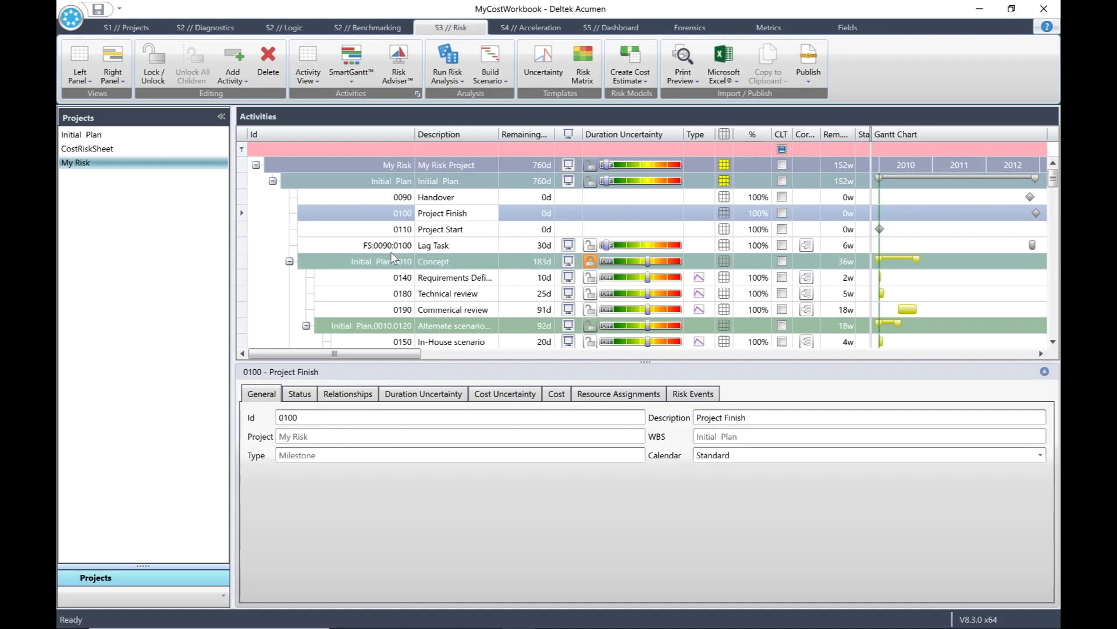
{"action": "left_click", "coordinate": [457, 56]}
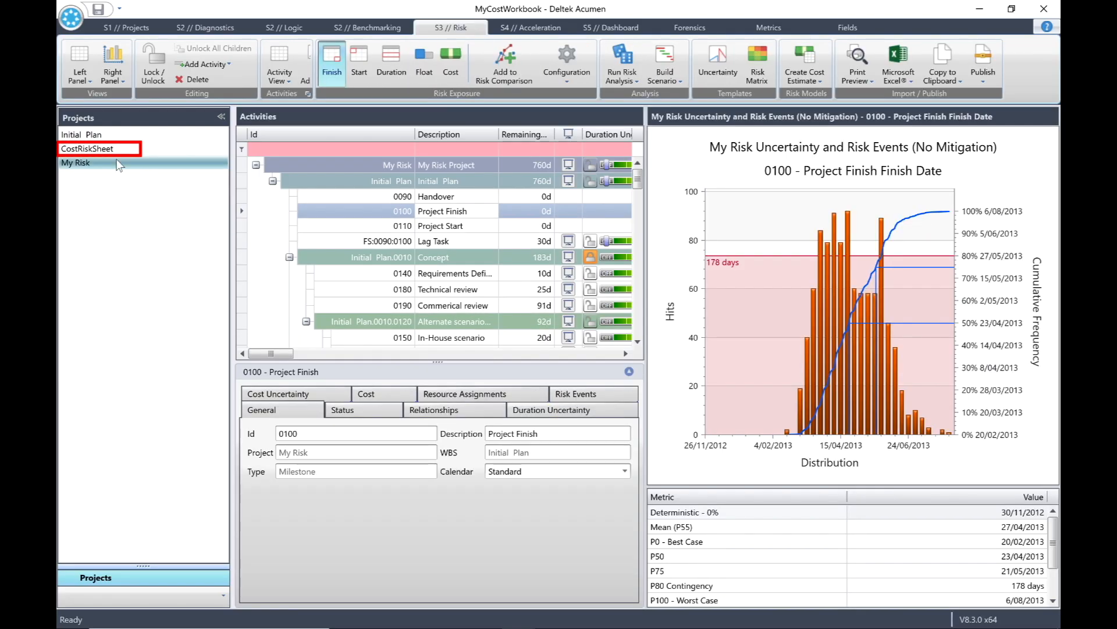
{"action": "left_click", "coordinate": [109, 149]}
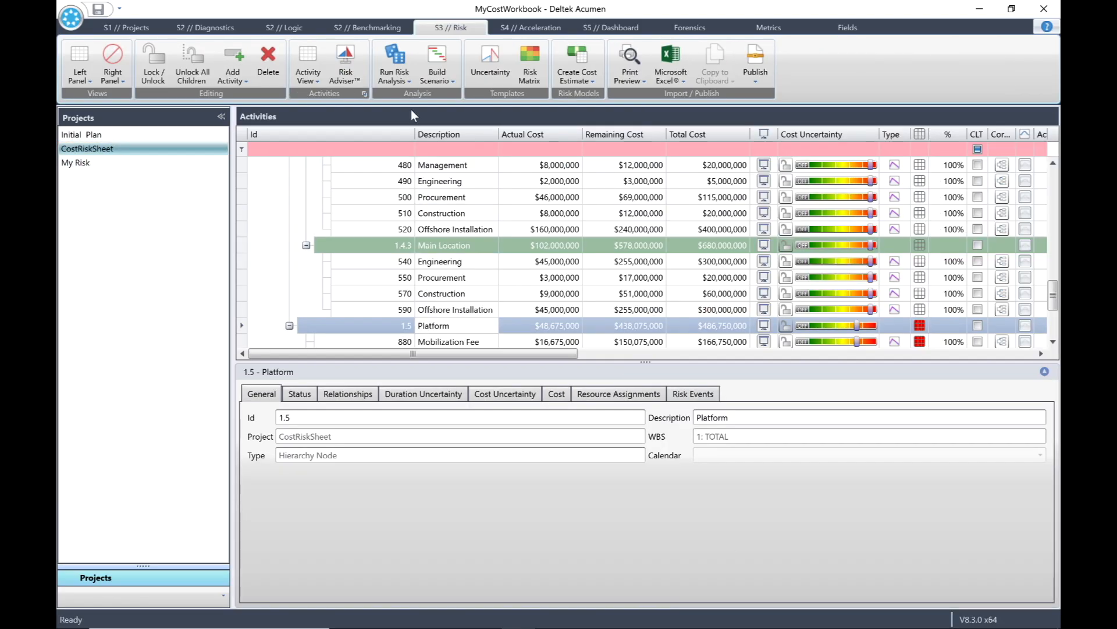
{"action": "left_click", "coordinate": [399, 56]}
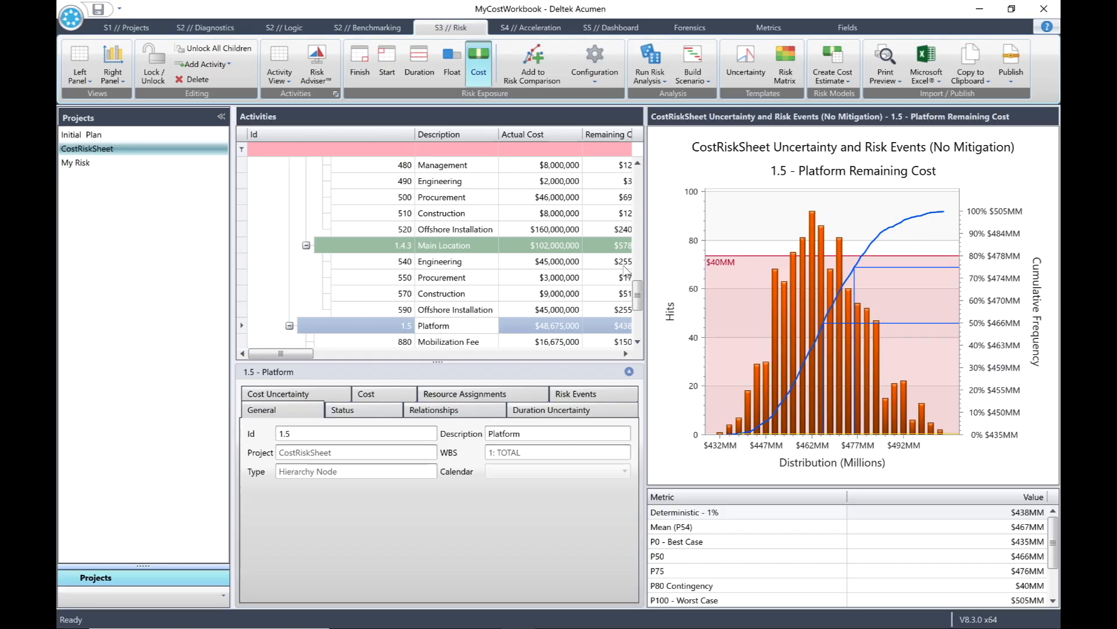
- Add the remaining cost curve of the 1.4 Subsea item in CostRiskSheet to the risk comparison
{"action": "left_click_drag", "start_coordinate": [638, 291], "coordinate": [640, 262]}
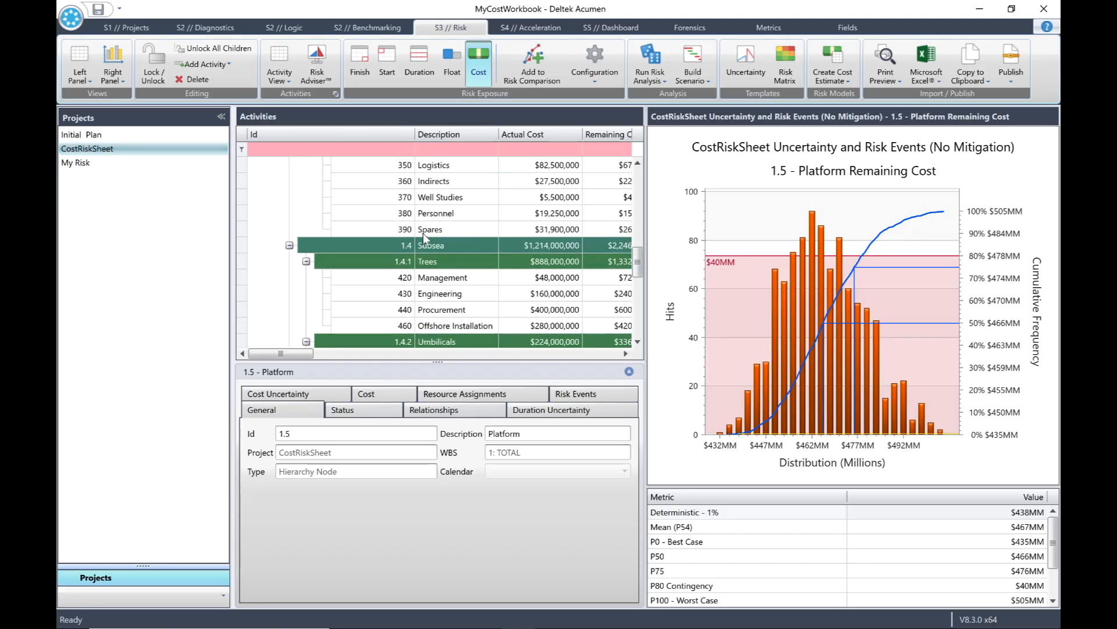
{"action": "left_click", "coordinate": [449, 241]}
{"action": "left_click", "coordinate": [449, 241]}
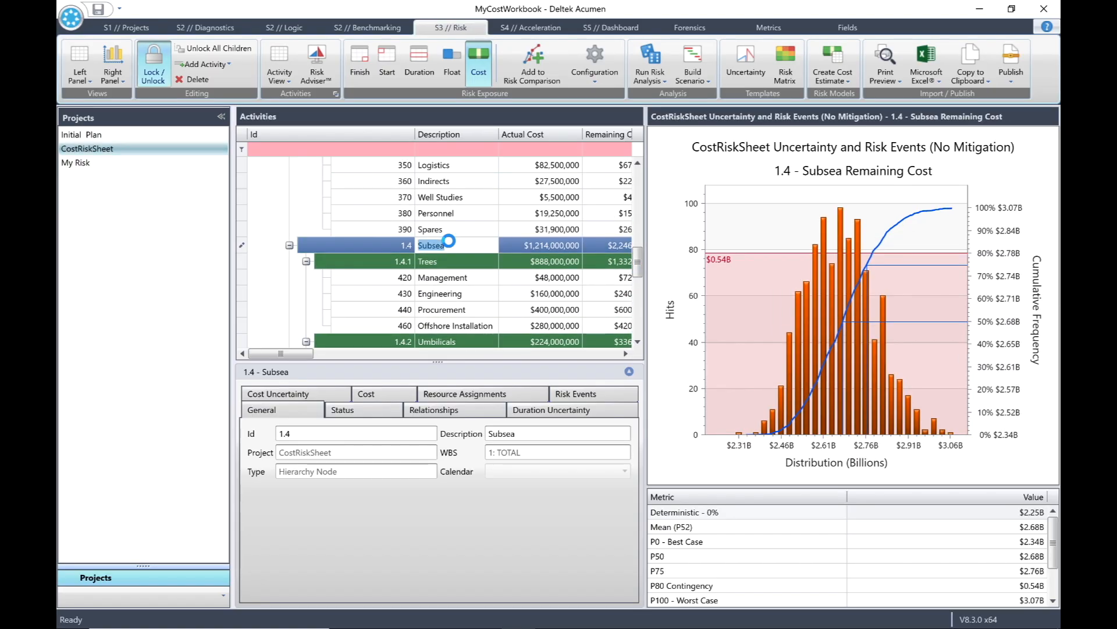
{"action": "left_click", "coordinate": [533, 68]}
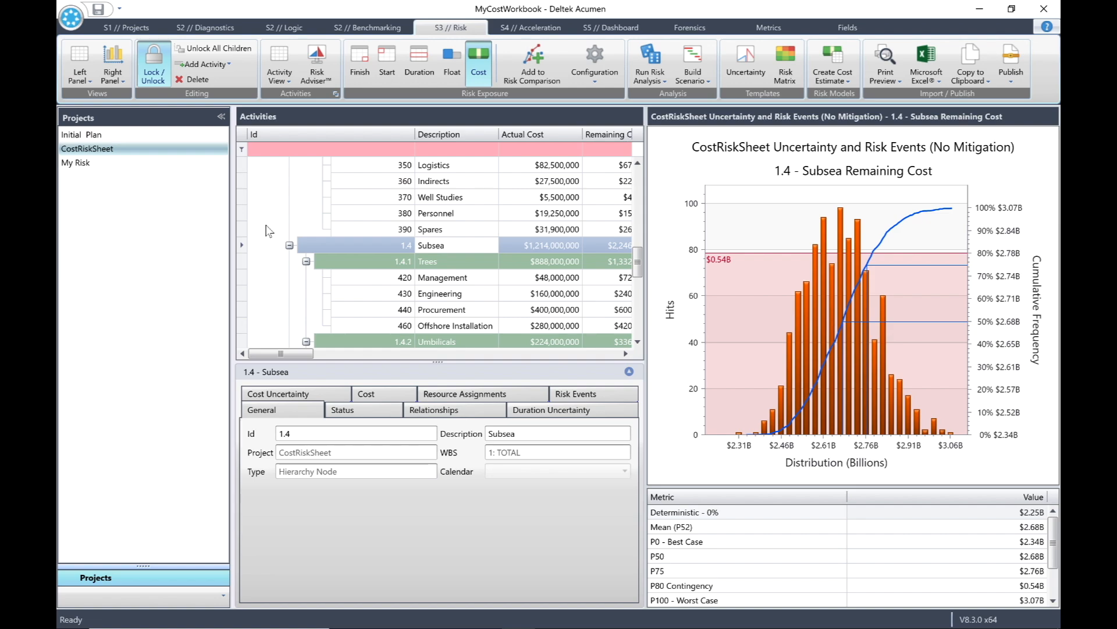
- Hide the risk exposure chart and open the cost/schedule risk overlay settings for the 1.4 Subsea item
{"action": "left_click", "coordinate": [117, 77]}
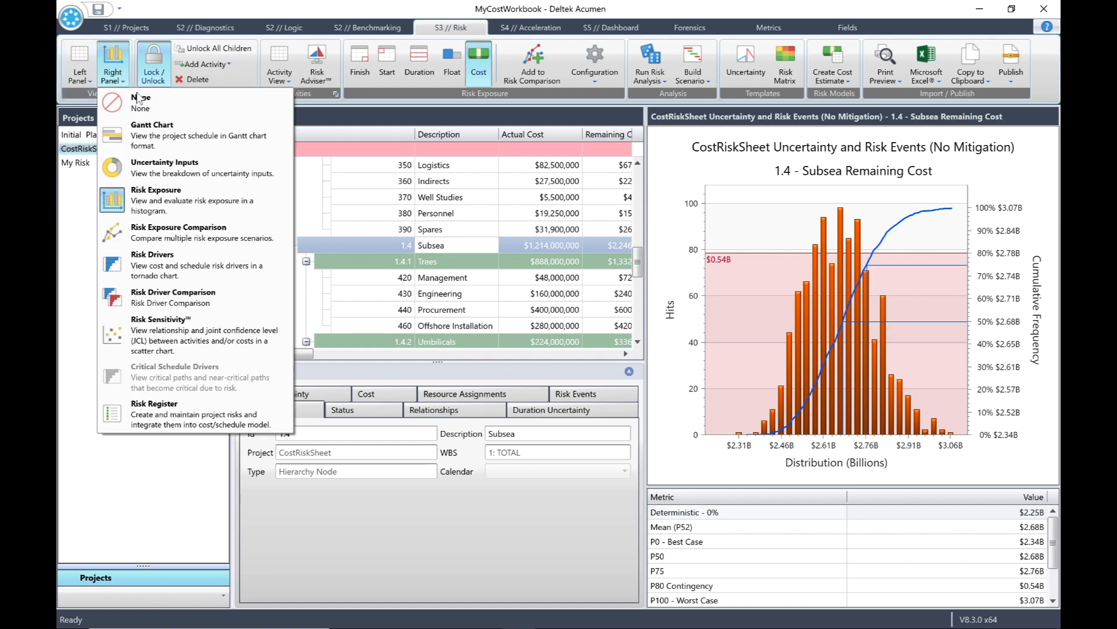
{"action": "left_click", "coordinate": [138, 97]}
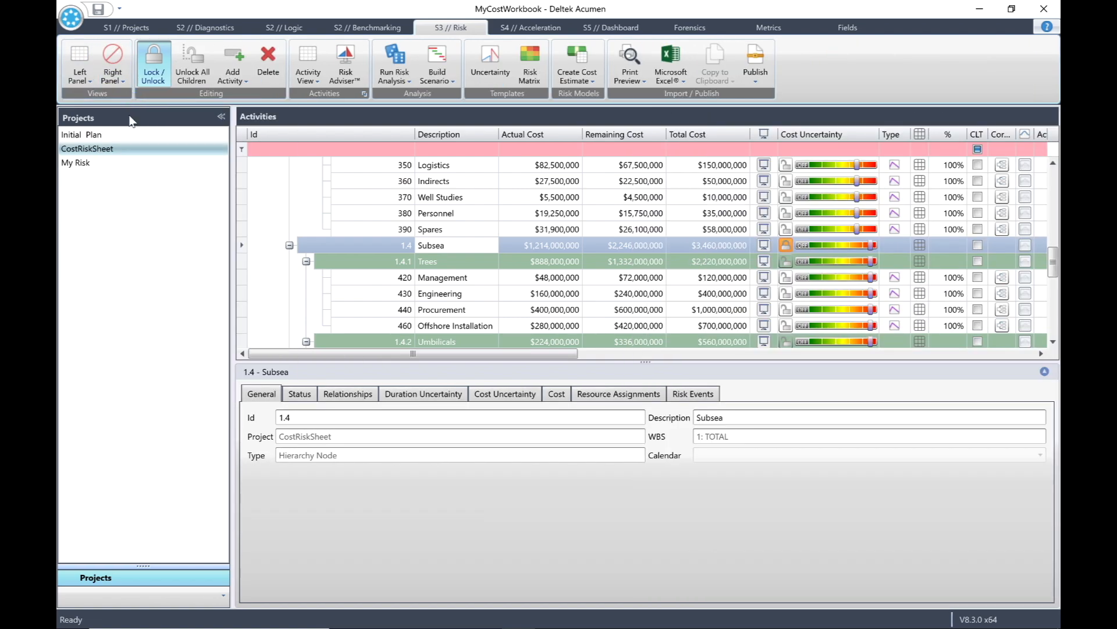
{"action": "left_click", "coordinate": [372, 244]}
{"action": "left_click", "coordinate": [445, 247]}
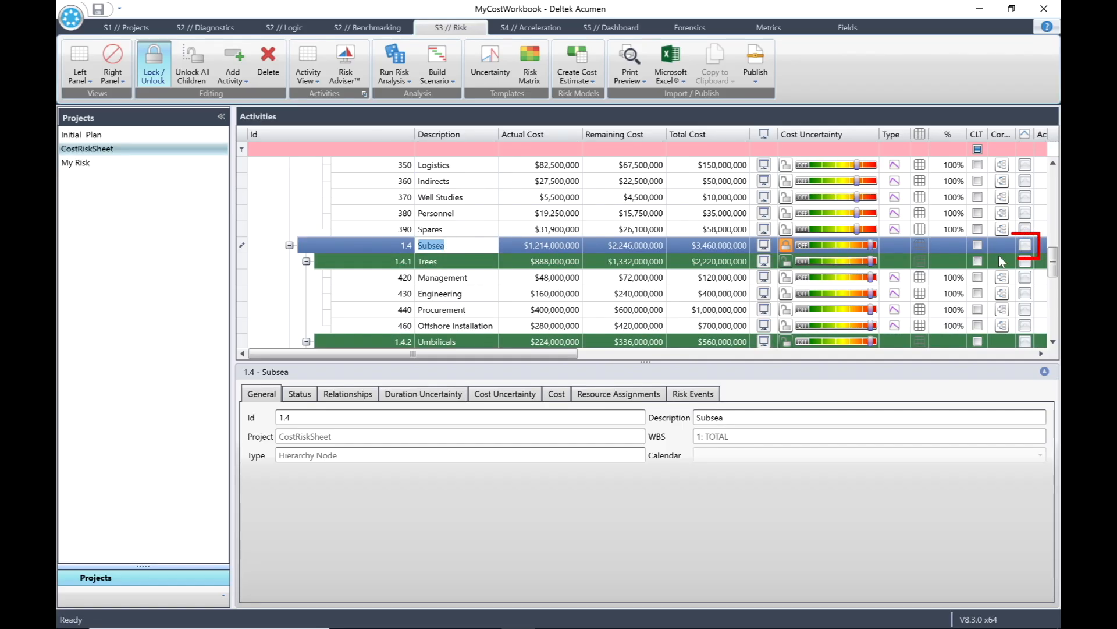
{"action": "left_click", "coordinate": [1025, 245]}
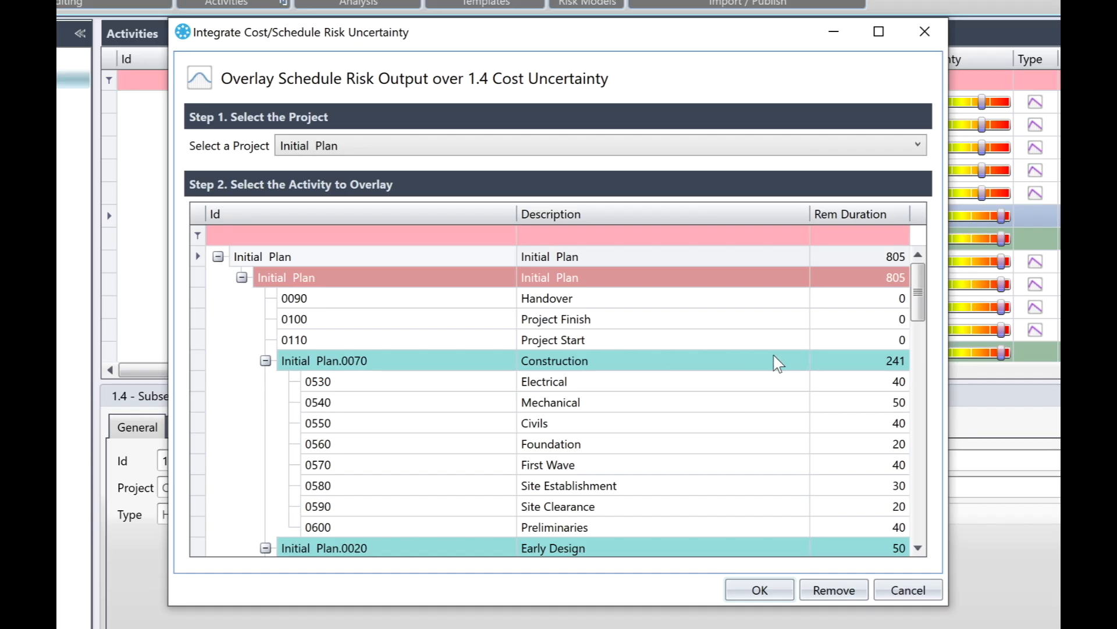
- Overlay the schedule risk of the My Risk project's Construction activity, Initial Plan.0070, on the Subsea cost uncertainty
{"action": "left_click", "coordinate": [920, 144]}
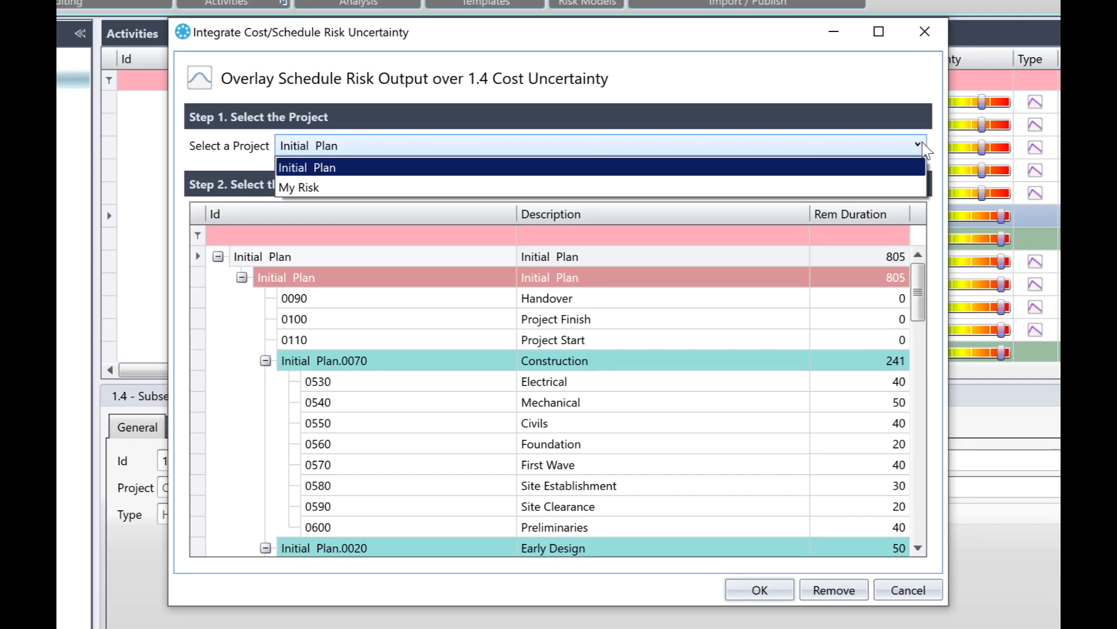
{"action": "left_click", "coordinate": [654, 186]}
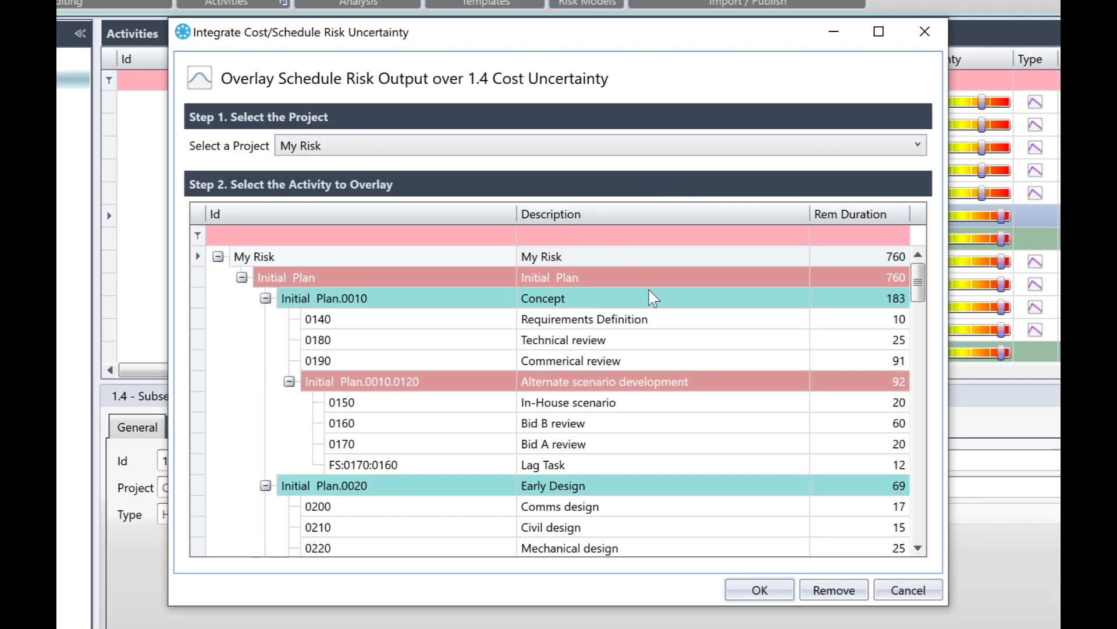
{"action": "left_click_drag", "start_coordinate": [918, 282], "coordinate": [916, 327]}
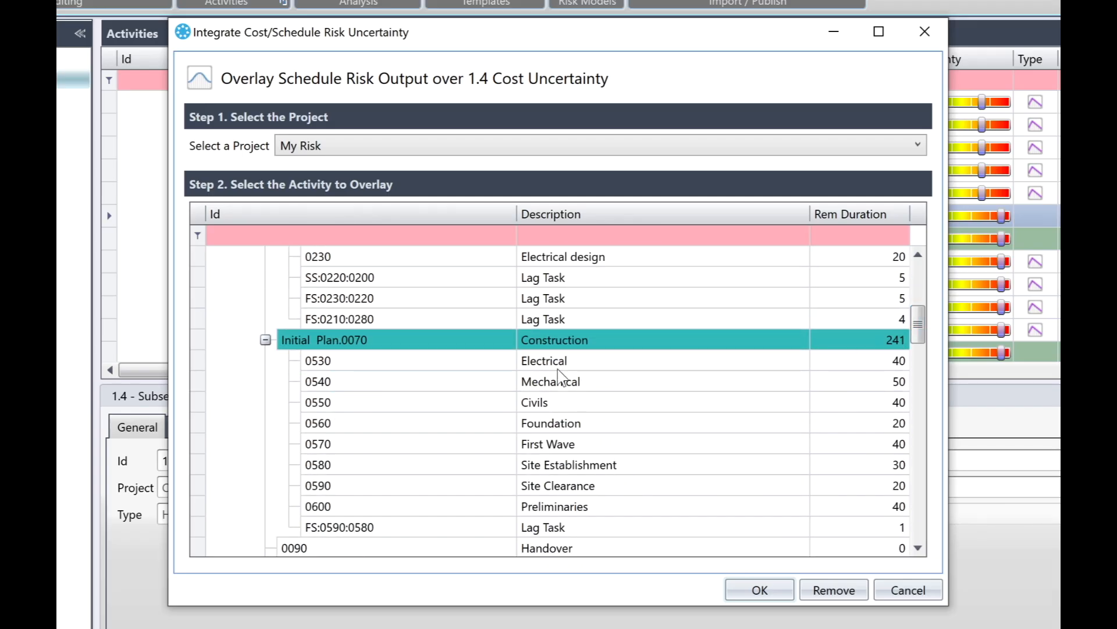
{"action": "left_click", "coordinate": [399, 340]}
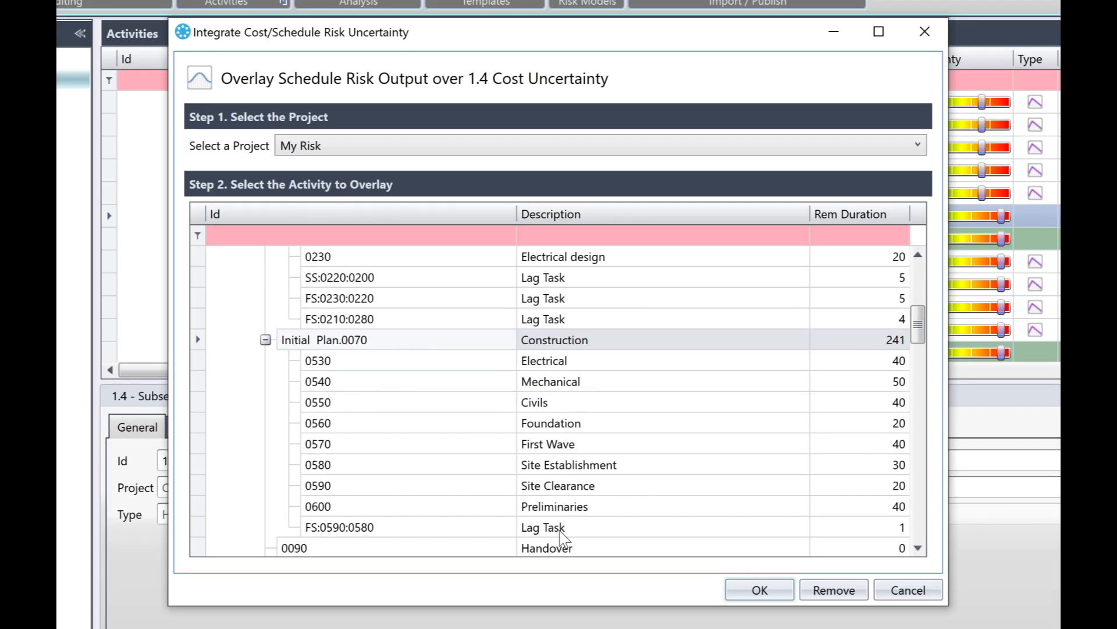
{"action": "left_click", "coordinate": [756, 590]}
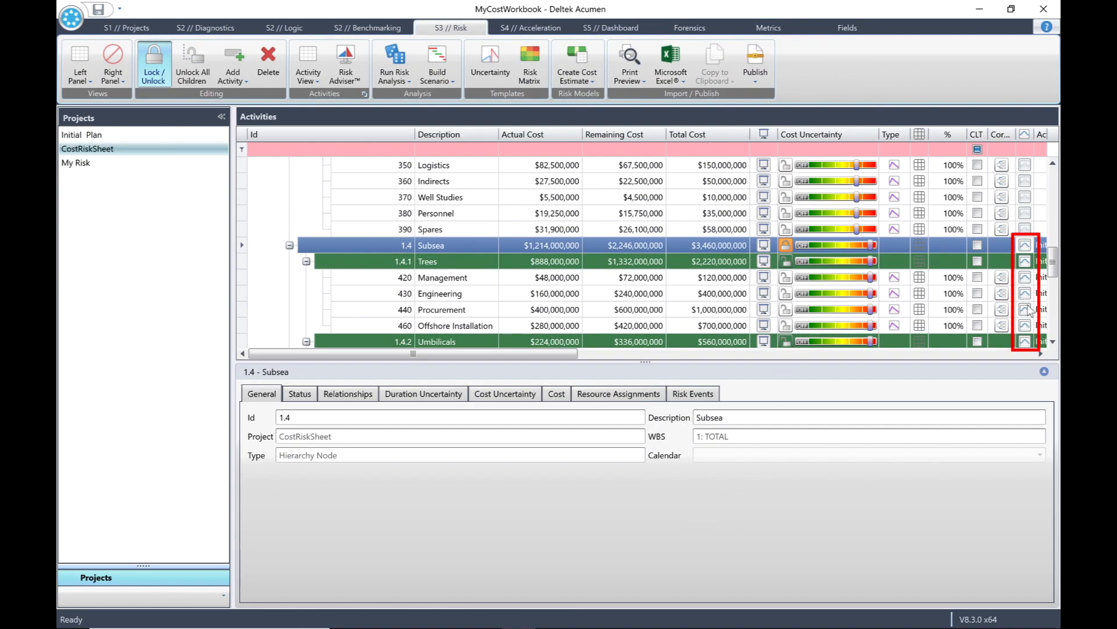
- Check the linked schedule activities and analysis options, and rerun the CostRiskSheet risk analysis with the cost of schedule risk impact accounted for
{"action": "scroll", "coordinate": [1051, 265], "scroll_direction": "down", "scroll_amount": 2}
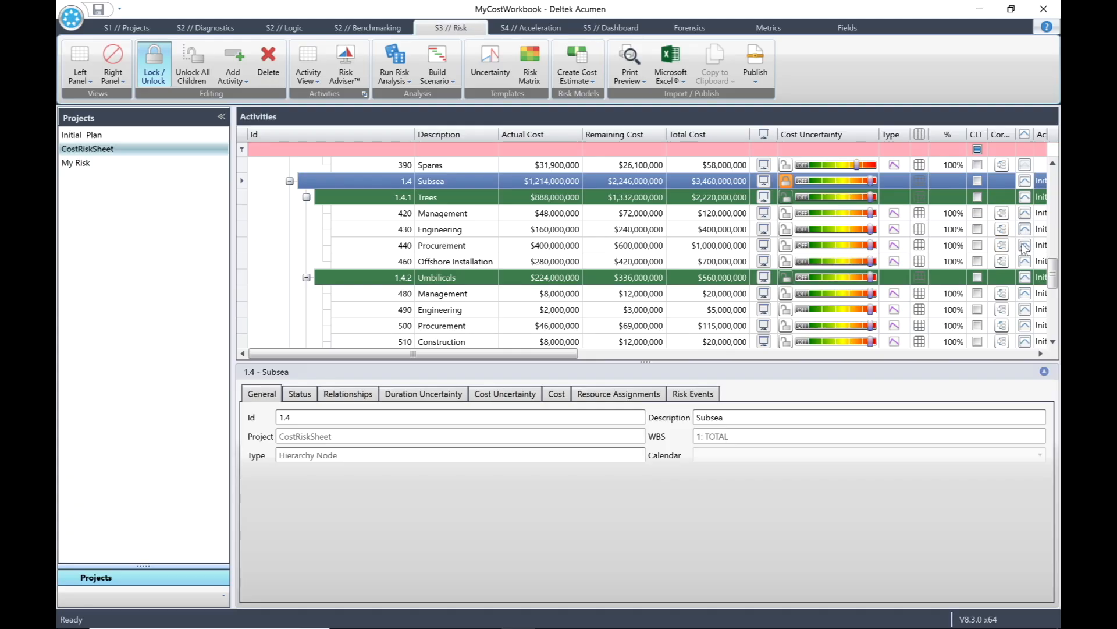
{"action": "left_click_drag", "start_coordinate": [493, 354], "coordinate": [580, 366]}
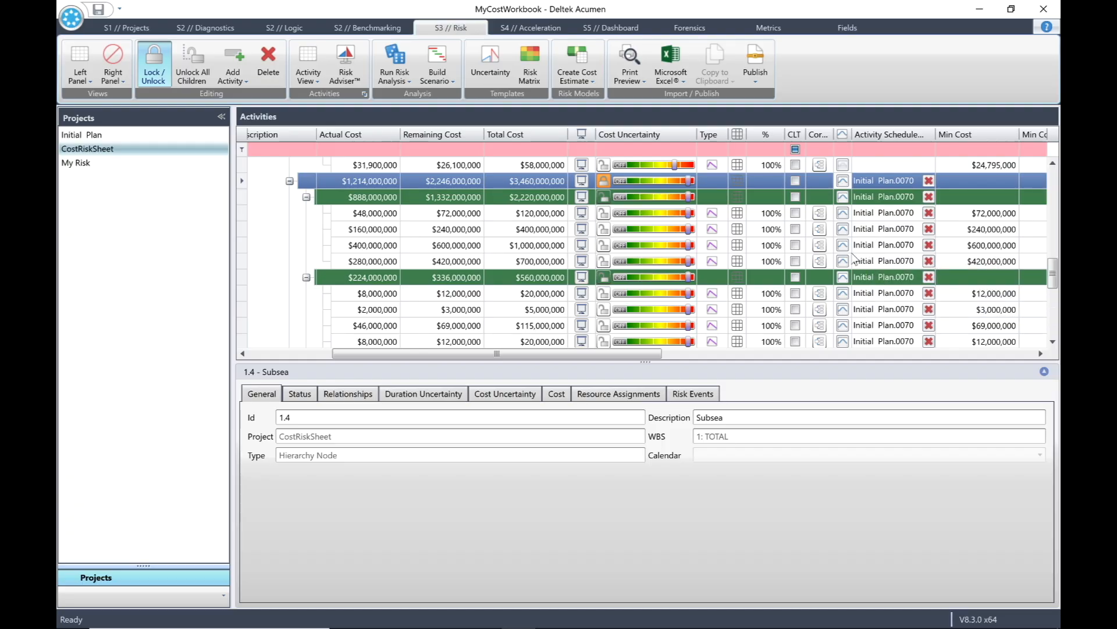
{"action": "left_click", "coordinate": [399, 79]}
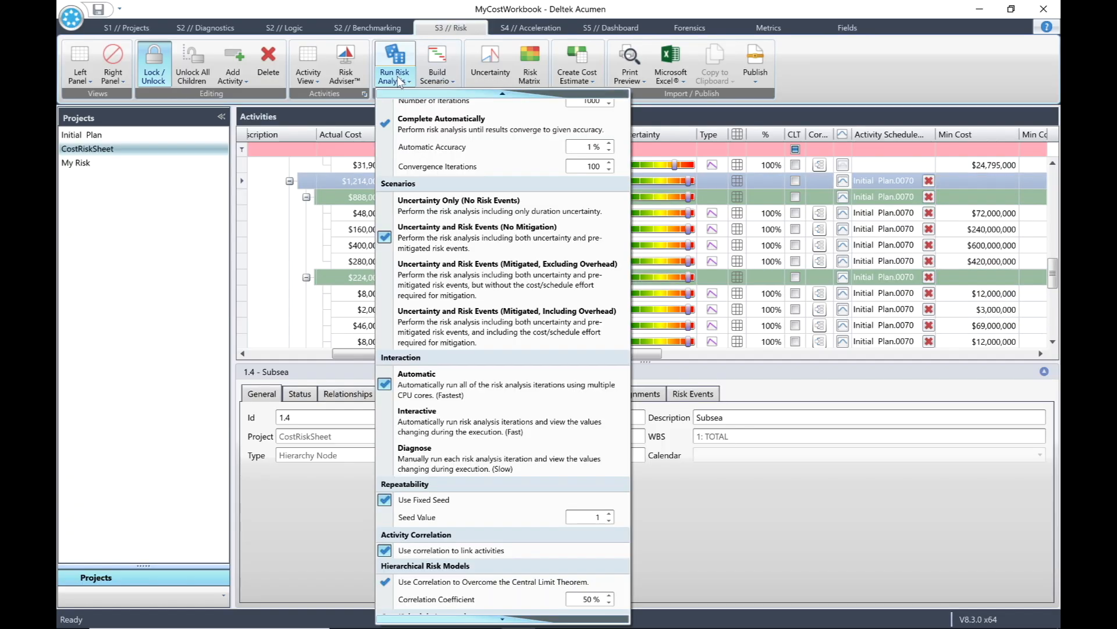
{"action": "scroll", "coordinate": [406, 528], "scroll_direction": "down", "scroll_amount": 1}
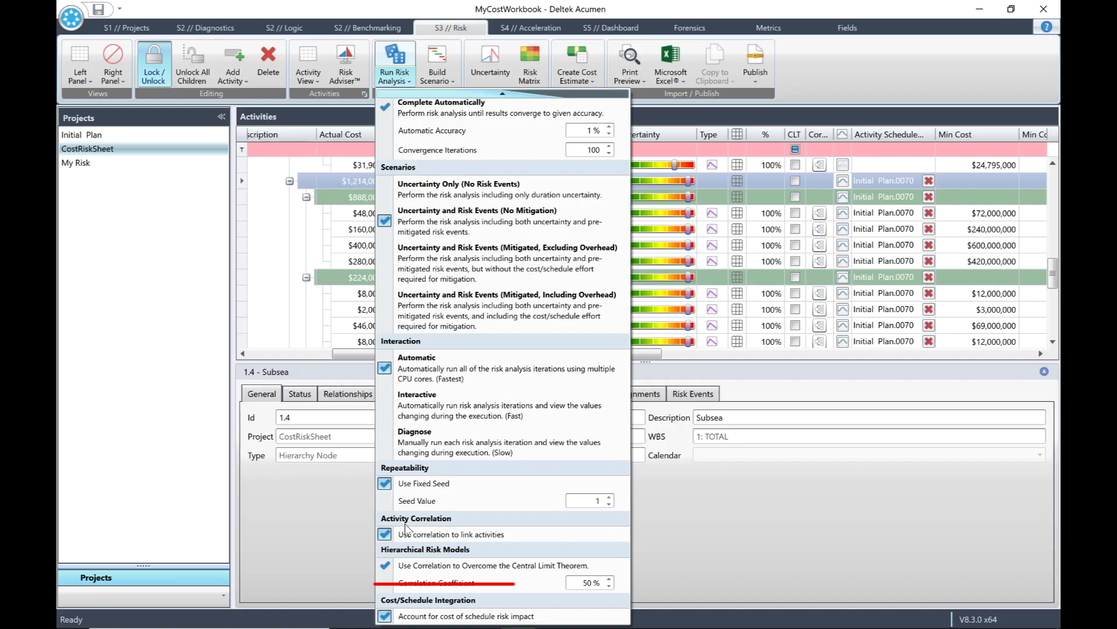
{"action": "left_click", "coordinate": [346, 568]}
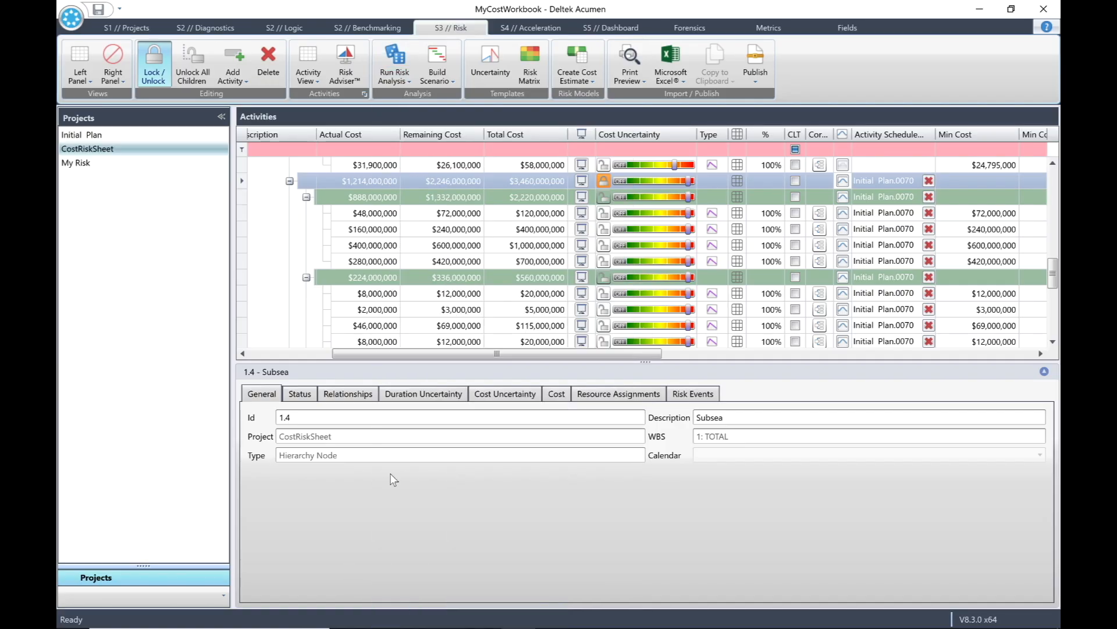
{"action": "left_click", "coordinate": [401, 63]}
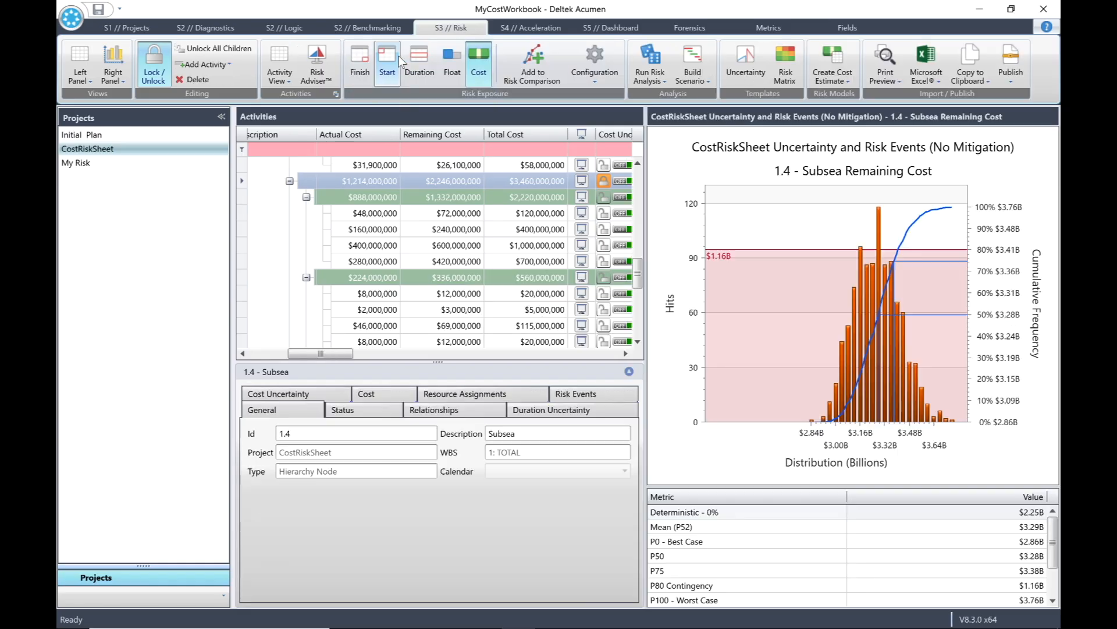
- Add the schedule-integrated remaining cost curve of 1.4 Subsea to the risk comparison as a second curve
{"action": "left_click_drag", "start_coordinate": [297, 352], "coordinate": [262, 352]}
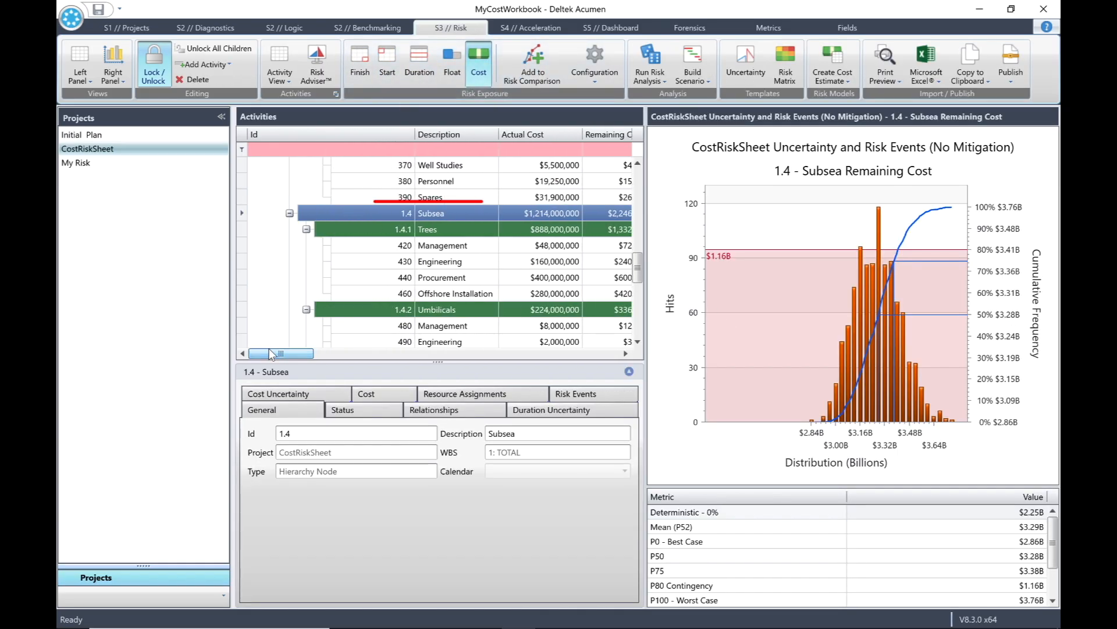
{"action": "left_click", "coordinate": [471, 216]}
{"action": "left_click", "coordinate": [468, 214]}
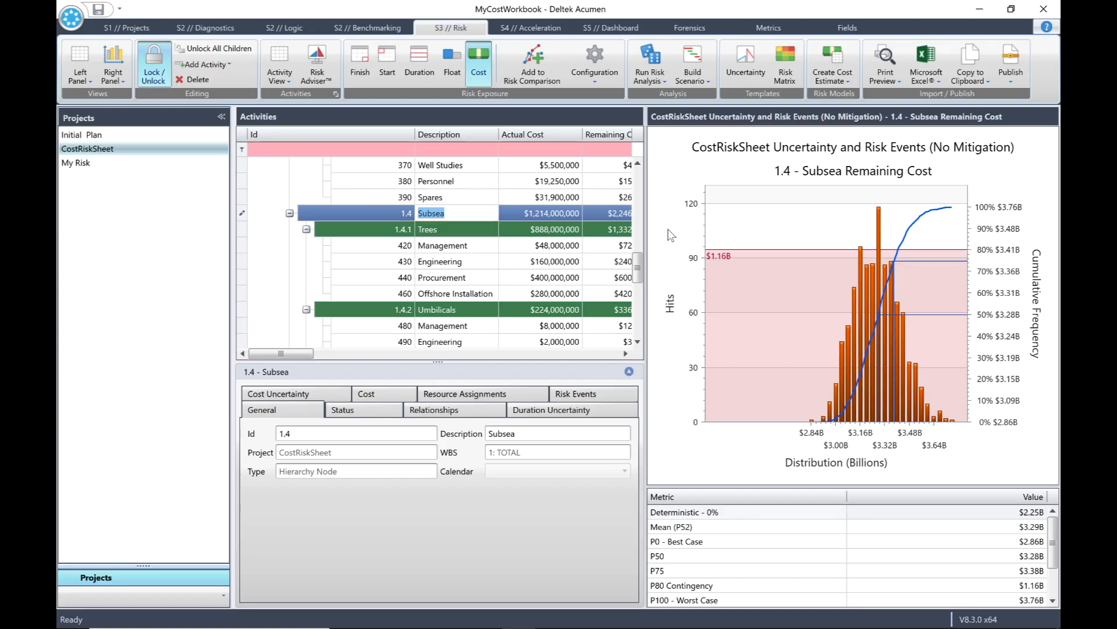
{"action": "left_click", "coordinate": [530, 66]}
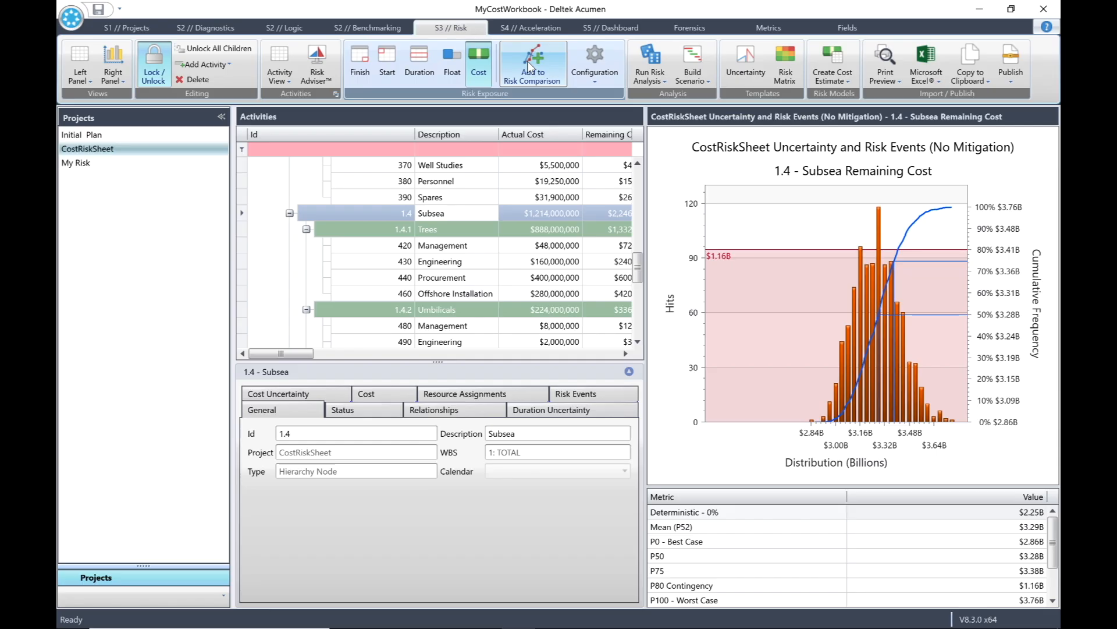
- Show the Risk Exposure Comparison and examine the cost difference between the two Subsea curves at the 80% confidence level
{"action": "left_click", "coordinate": [120, 73]}
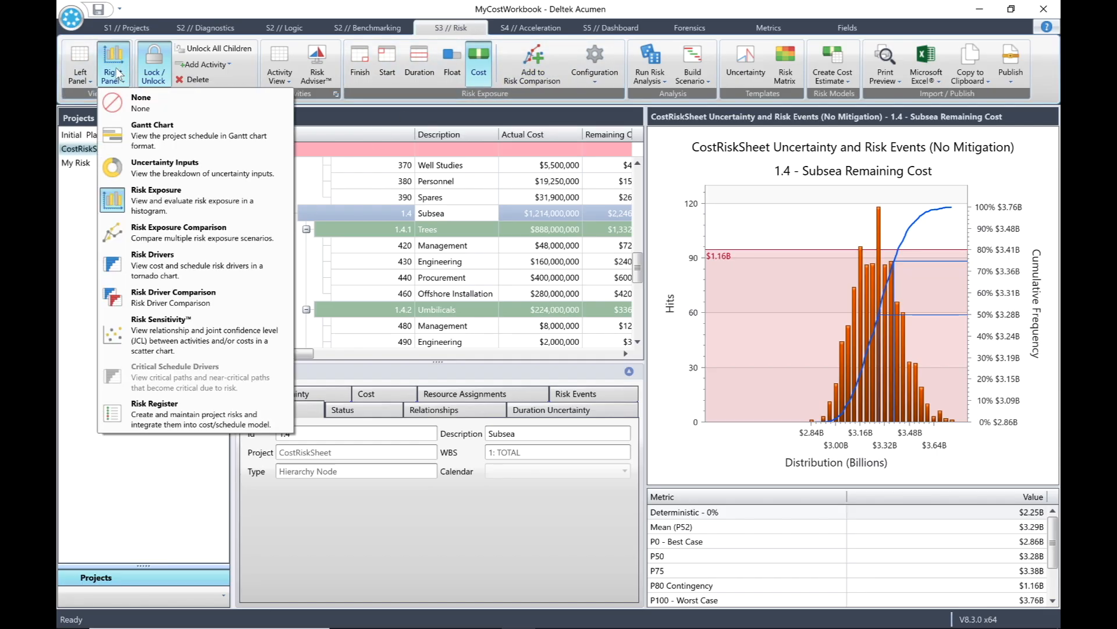
{"action": "left_click", "coordinate": [179, 231]}
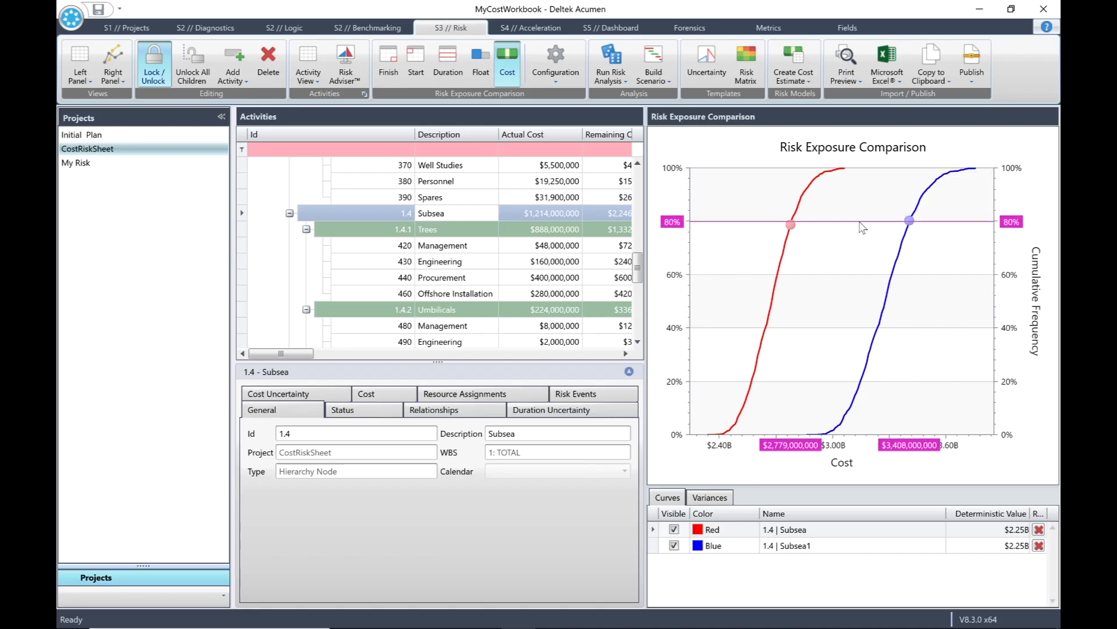
{"action": "mouse_move", "coordinate": [863, 229]}
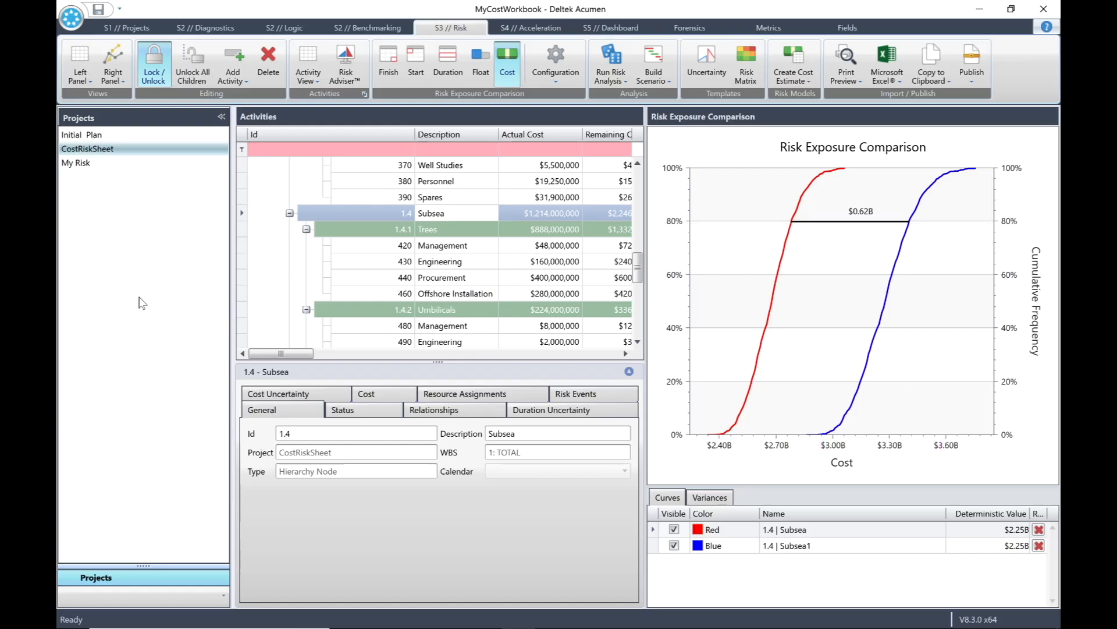
- Close MyCostWorkbook.afw with its changes saved, and reopen it from the recent workbooks
{"action": "left_click", "coordinate": [70, 22]}
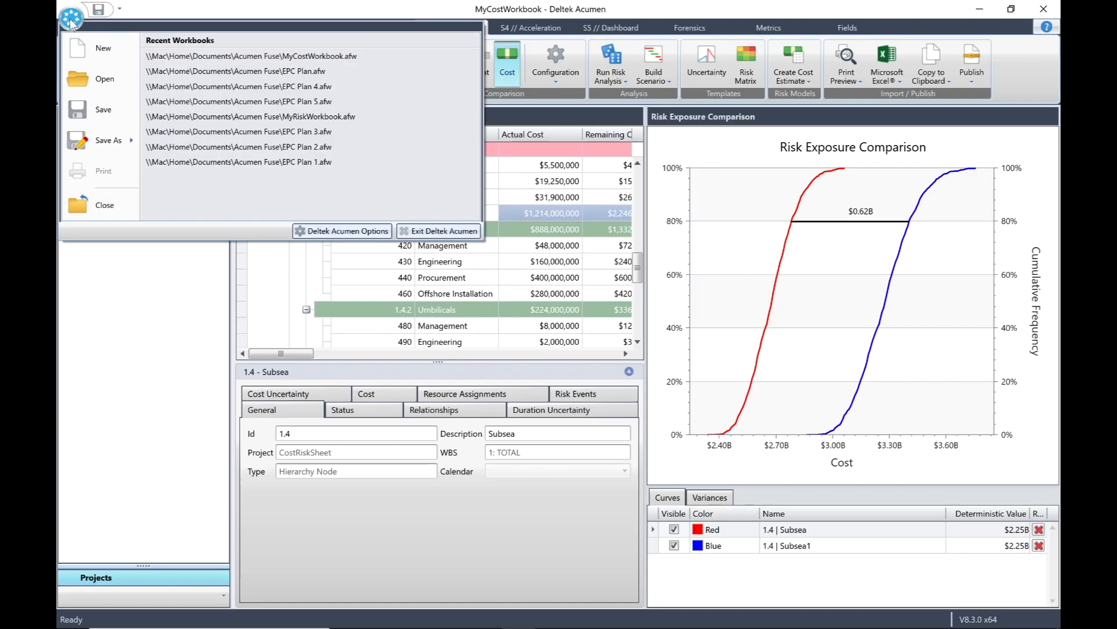
{"action": "left_click", "coordinate": [108, 206]}
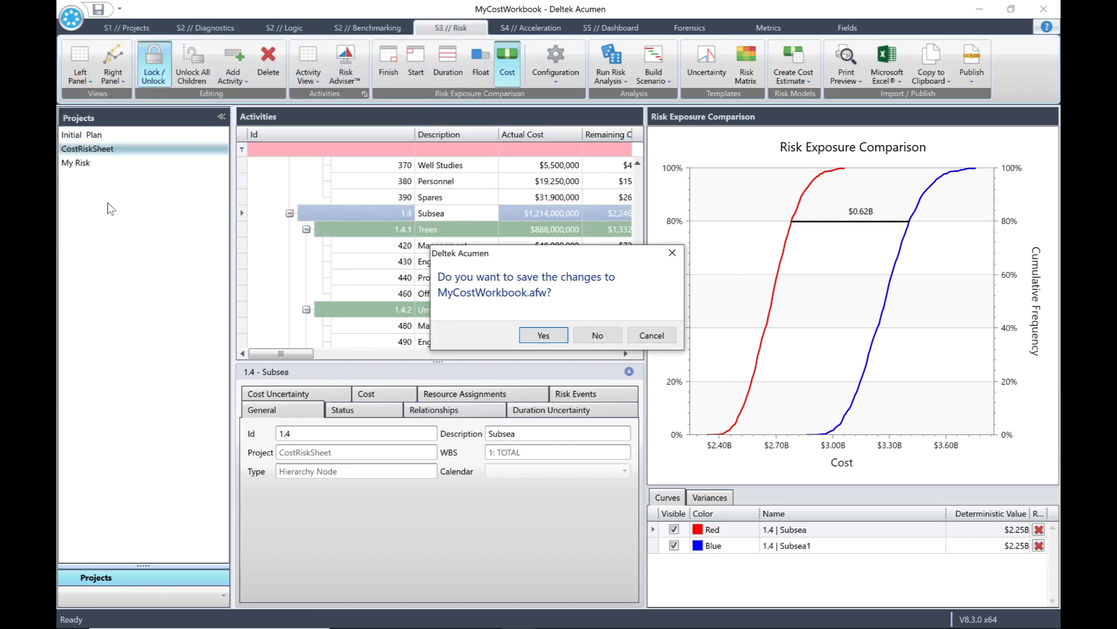
{"action": "left_click", "coordinate": [558, 335]}
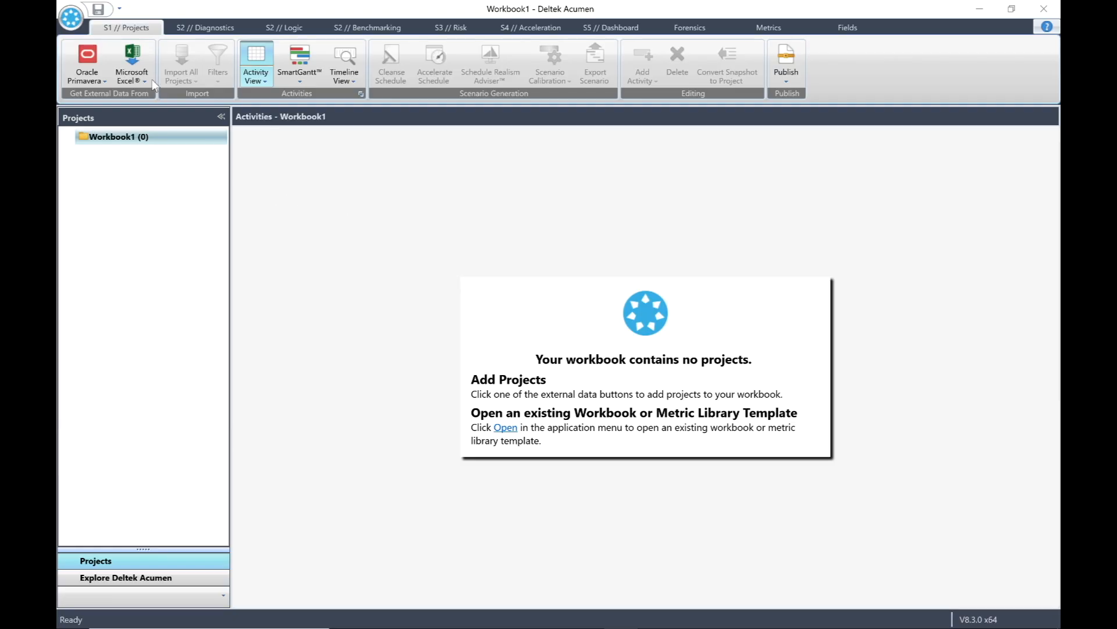
{"action": "left_click", "coordinate": [72, 19]}
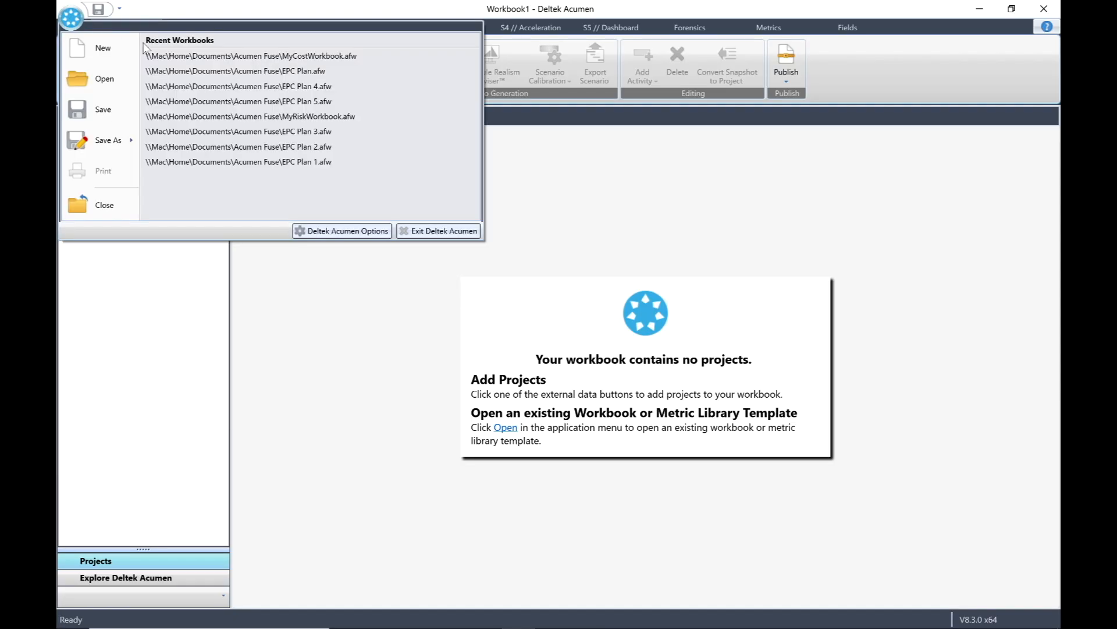
{"action": "left_click", "coordinate": [280, 58]}
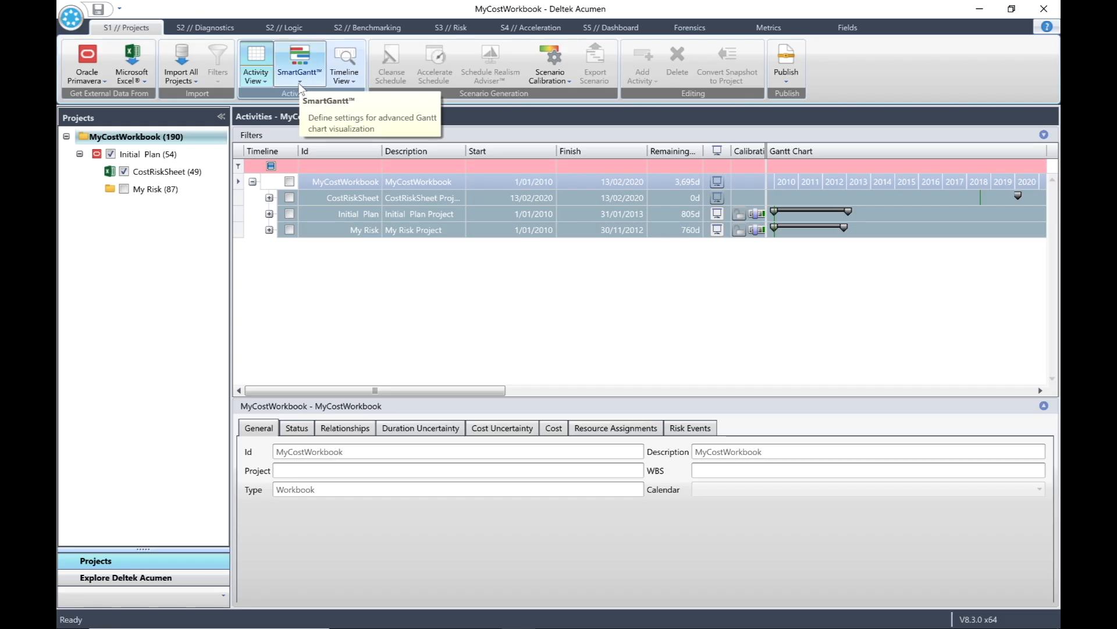
- Examine the SmartGantt top bar settings, including the probabilistic Px date choices and the bar color criteria
{"action": "left_click", "coordinate": [303, 54]}
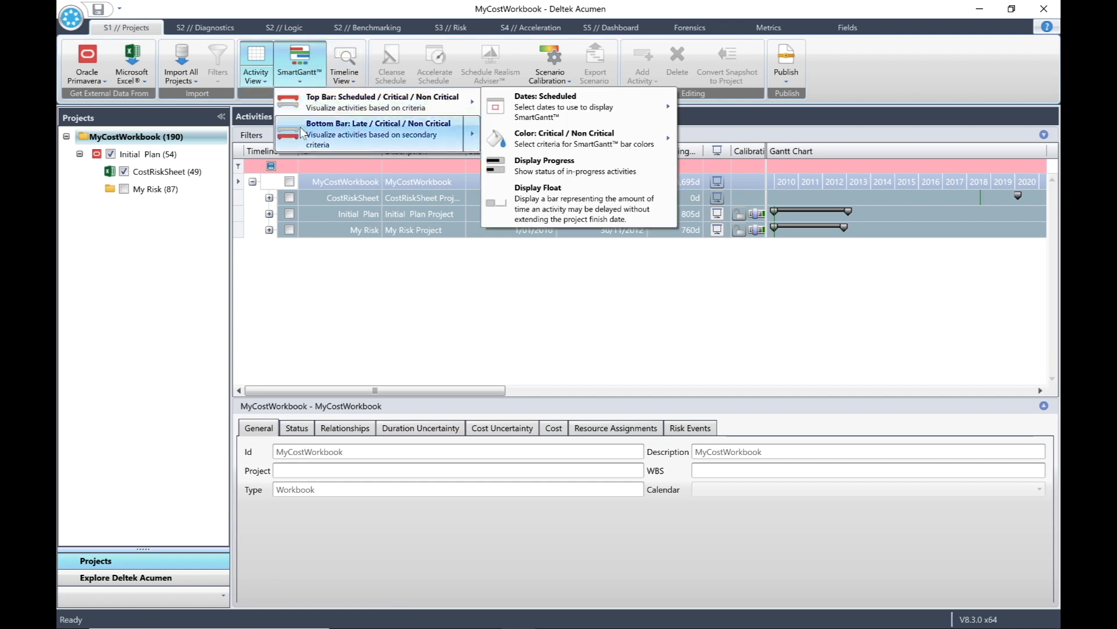
{"action": "mouse_move", "coordinate": [297, 122]}
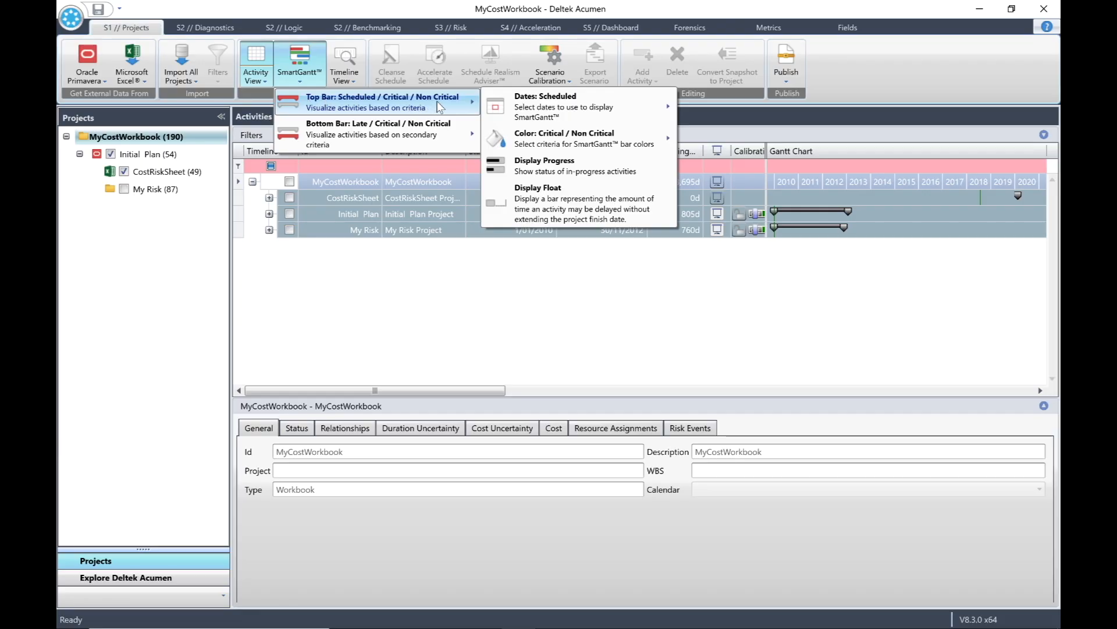
{"action": "mouse_move", "coordinate": [575, 110]}
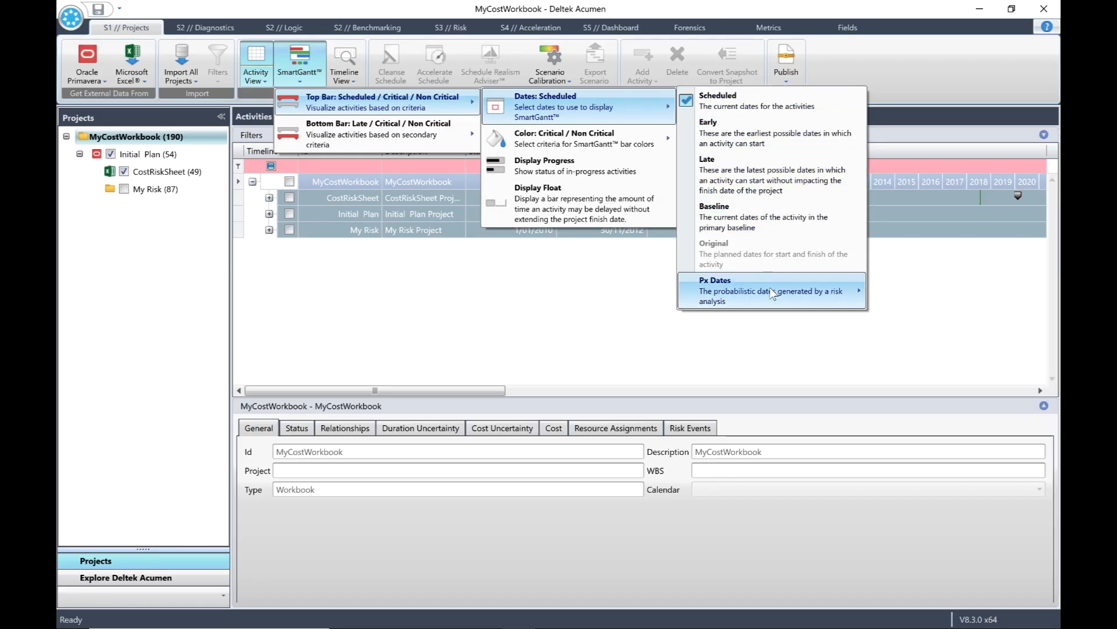
{"action": "mouse_move", "coordinate": [774, 293]}
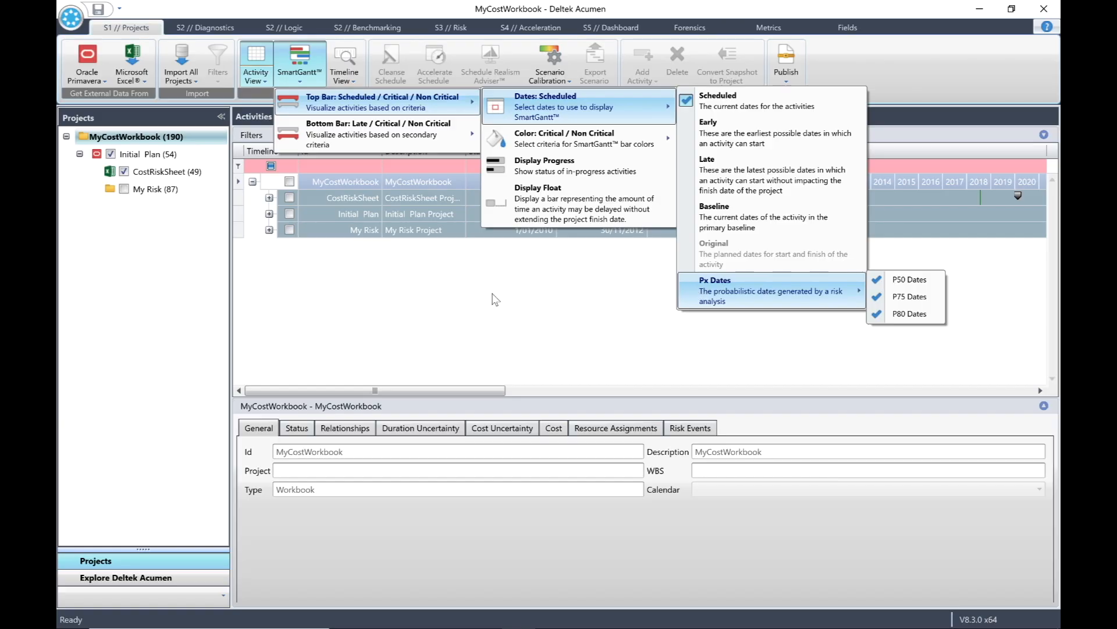
{"action": "mouse_move", "coordinate": [557, 137]}
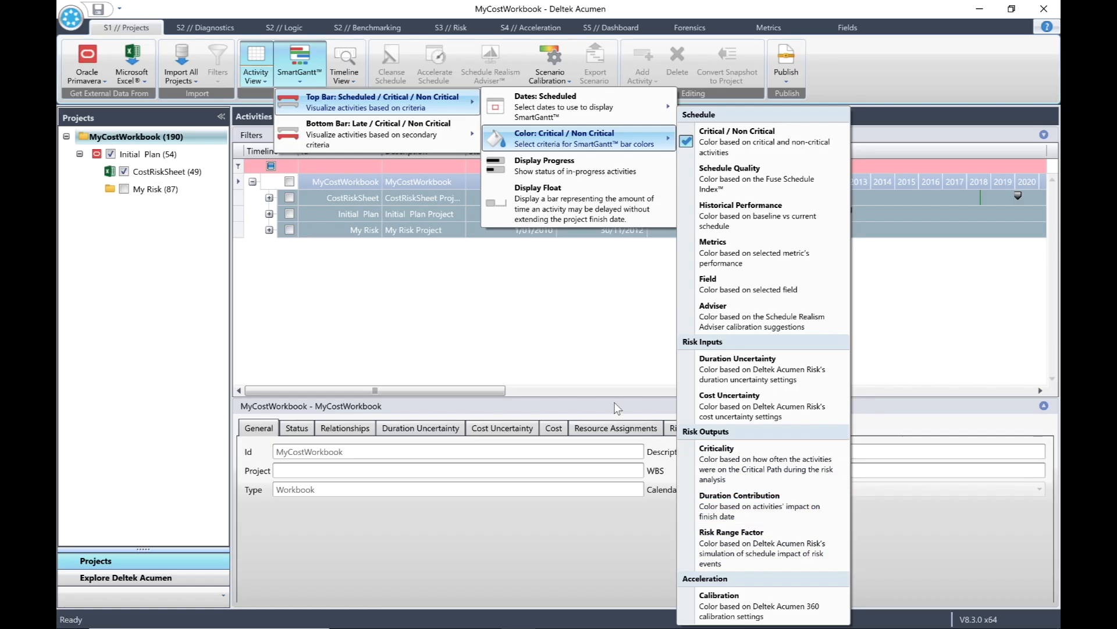
{"action": "mouse_move", "coordinate": [343, 129]}
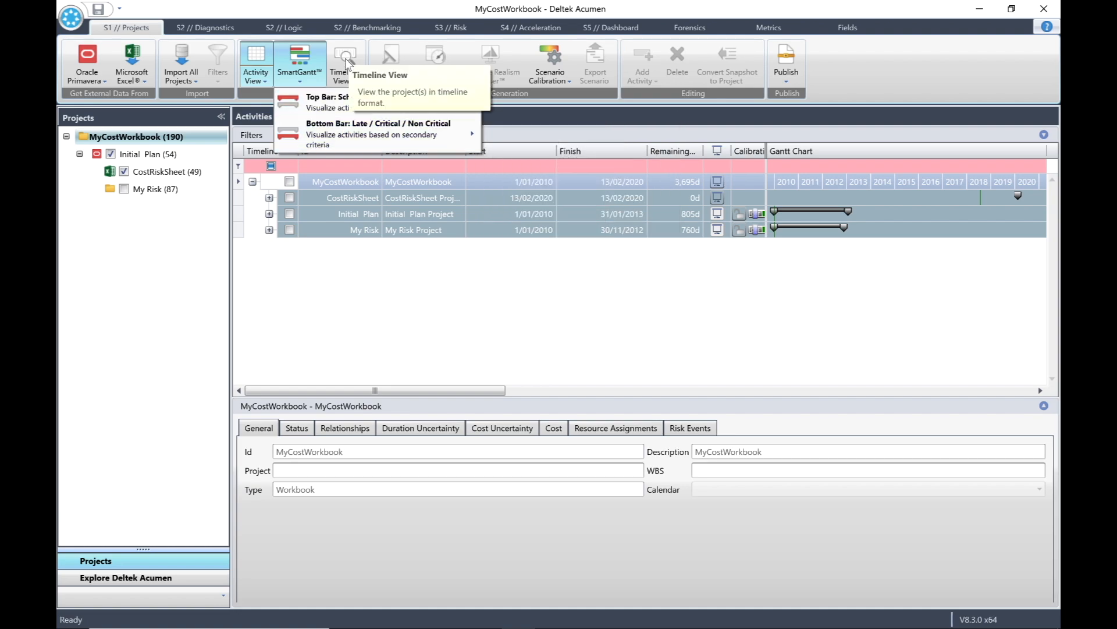
- Switch the activities to the timeline view and look over its title, color and copy options
{"action": "left_click", "coordinate": [346, 60]}
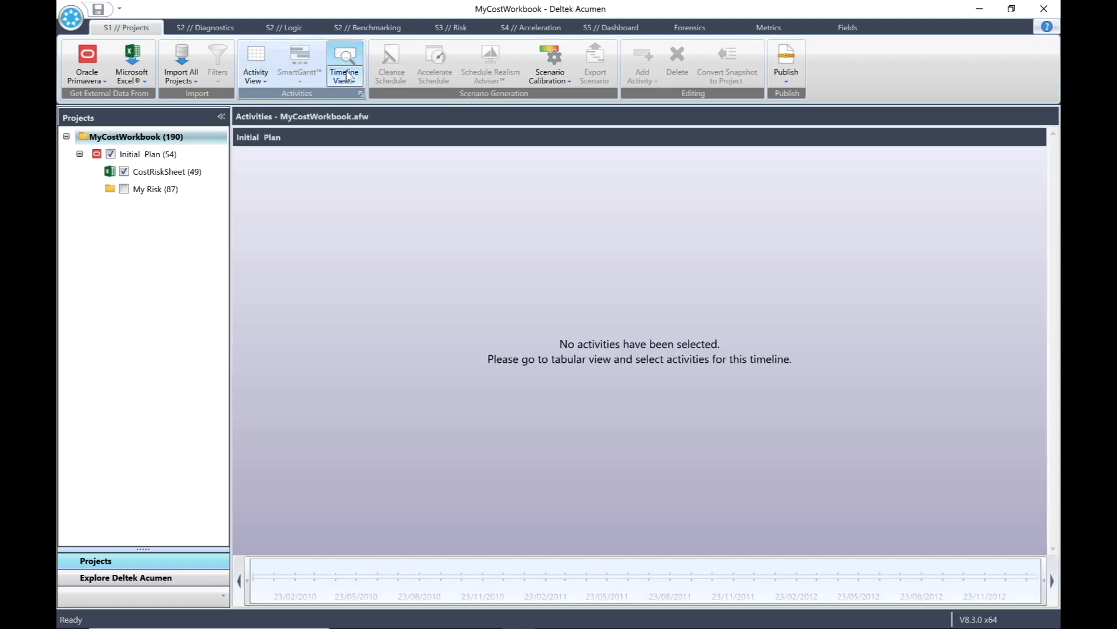
{"action": "left_click", "coordinate": [349, 77]}
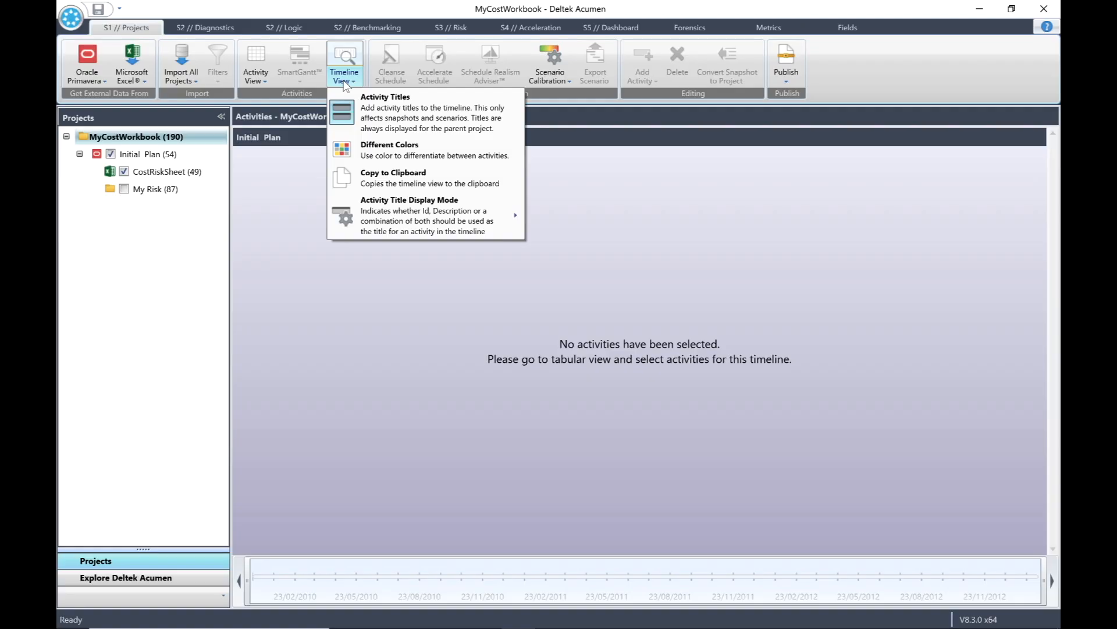
{"action": "left_click", "coordinate": [343, 81]}
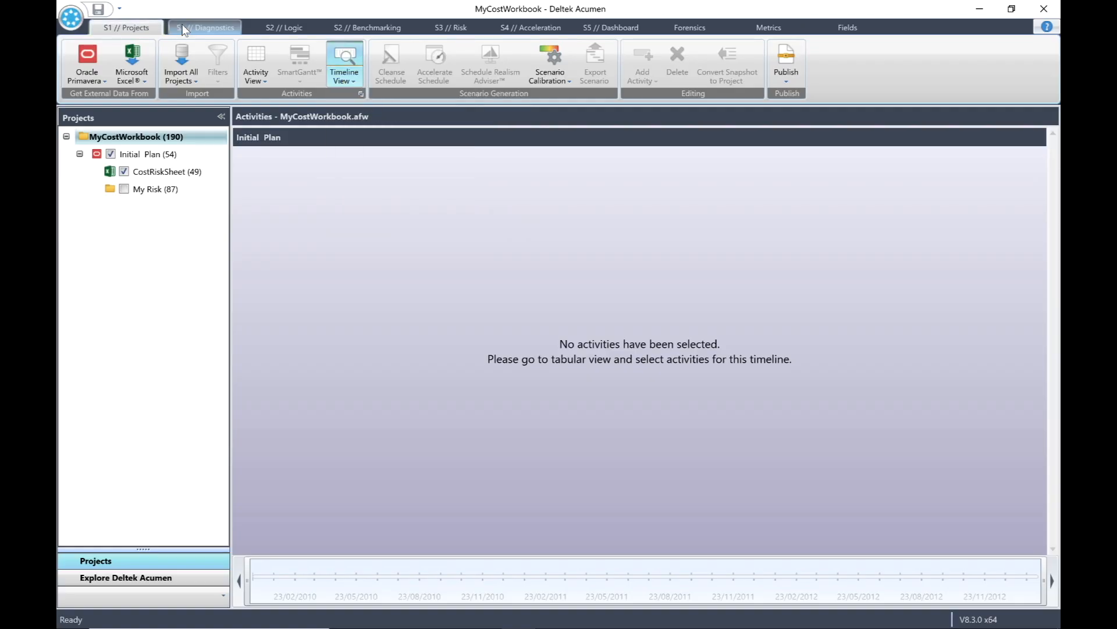
- Calculate the Scenario Comparison diagnostic metrics for Initial Plan and CostRiskSheet with Fuse
{"action": "left_click", "coordinate": [212, 28]}
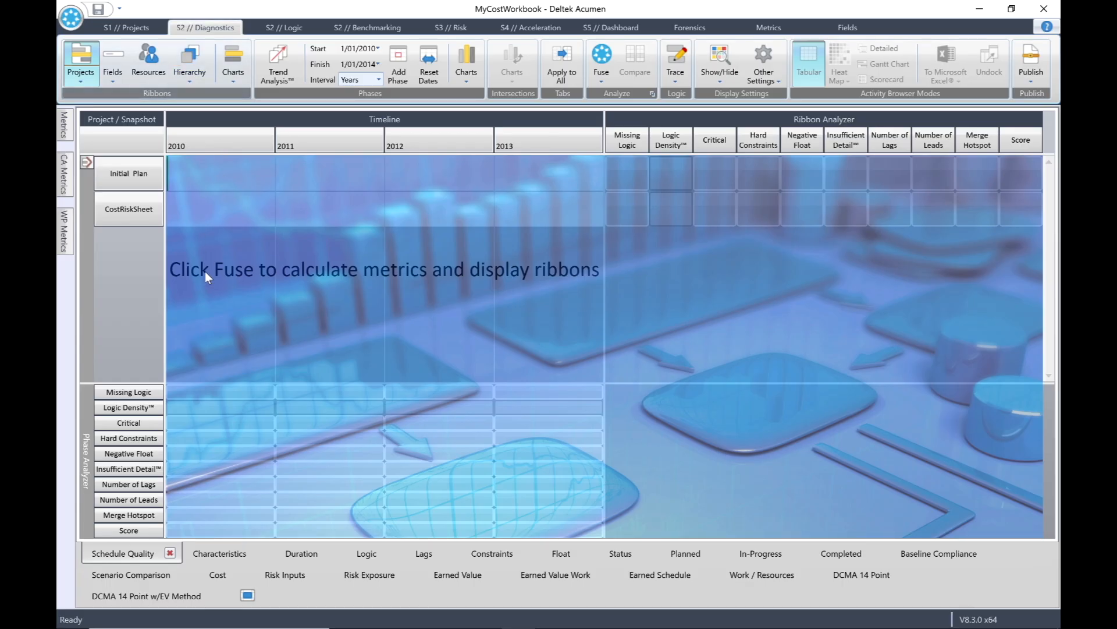
{"action": "left_click", "coordinate": [131, 575]}
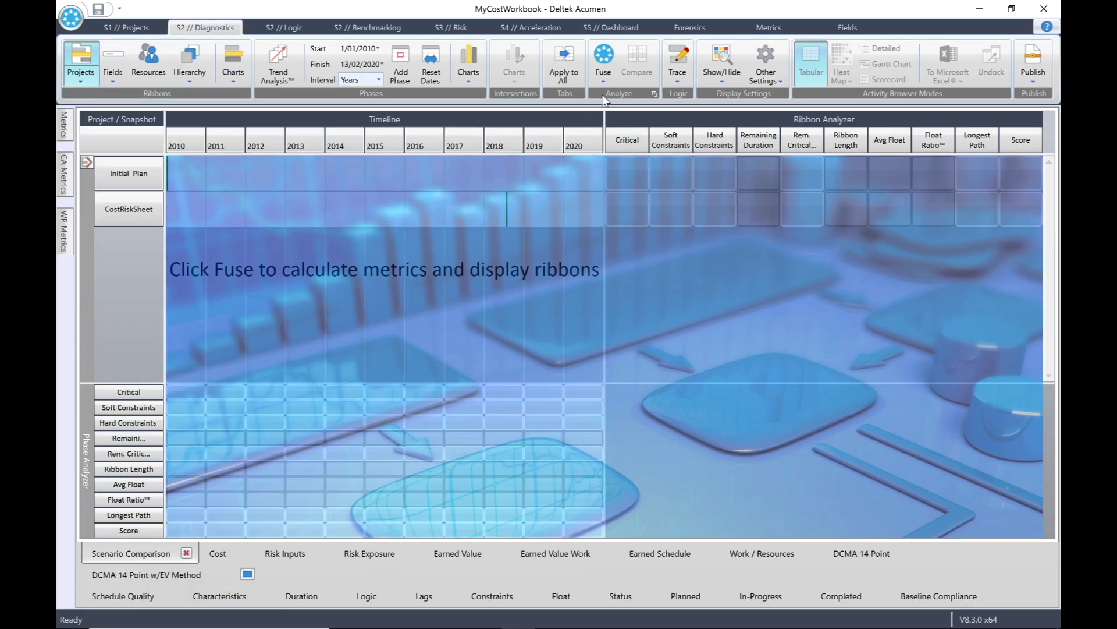
{"action": "left_click", "coordinate": [603, 55]}
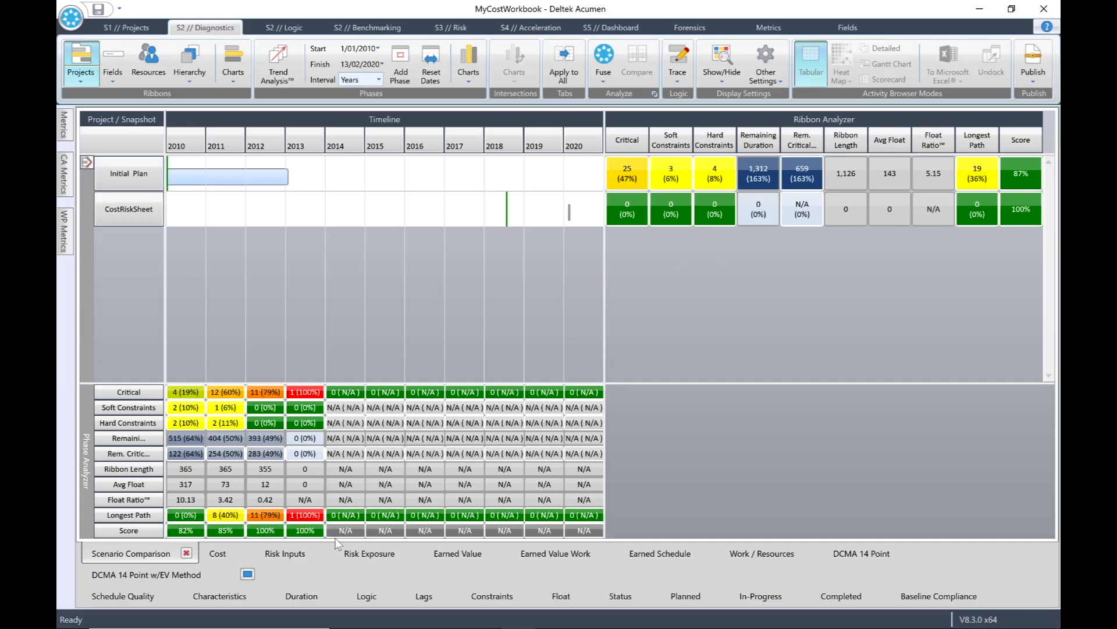
- Calculate the Risk Inputs and Risk Exposure diagnostic metrics for both projects with Fuse
{"action": "left_click", "coordinate": [286, 554]}
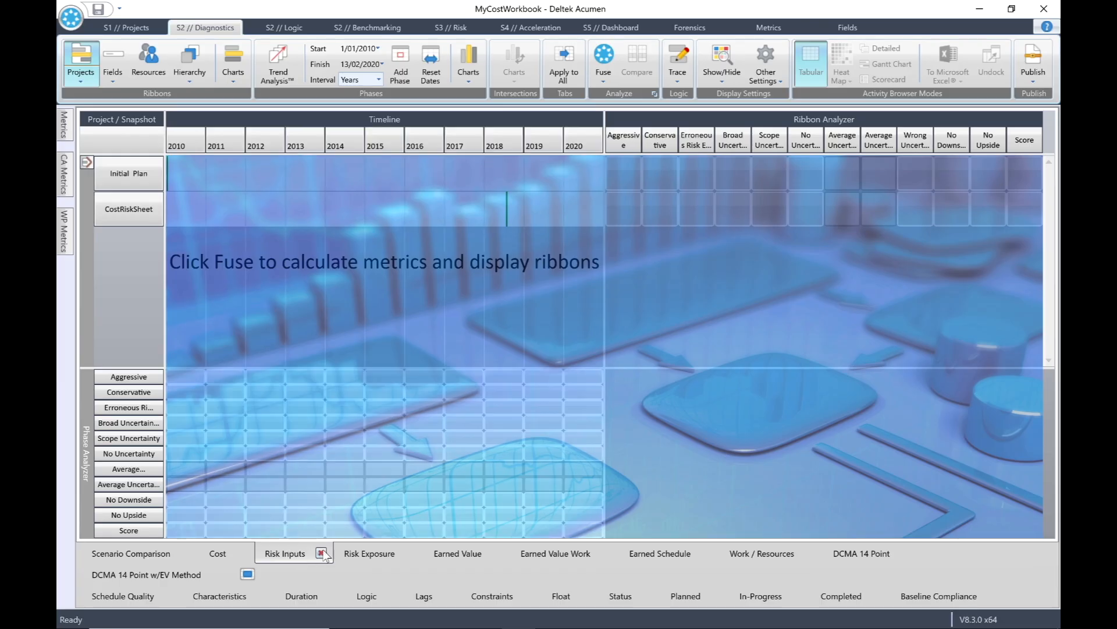
{"action": "left_click", "coordinate": [605, 56]}
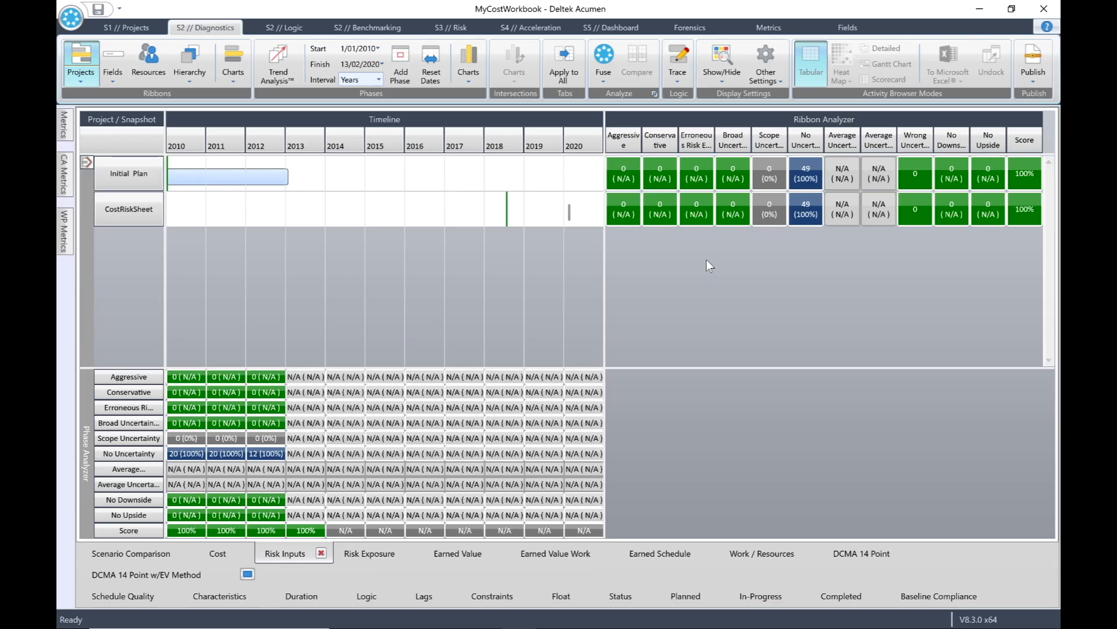
{"action": "left_click", "coordinate": [367, 554]}
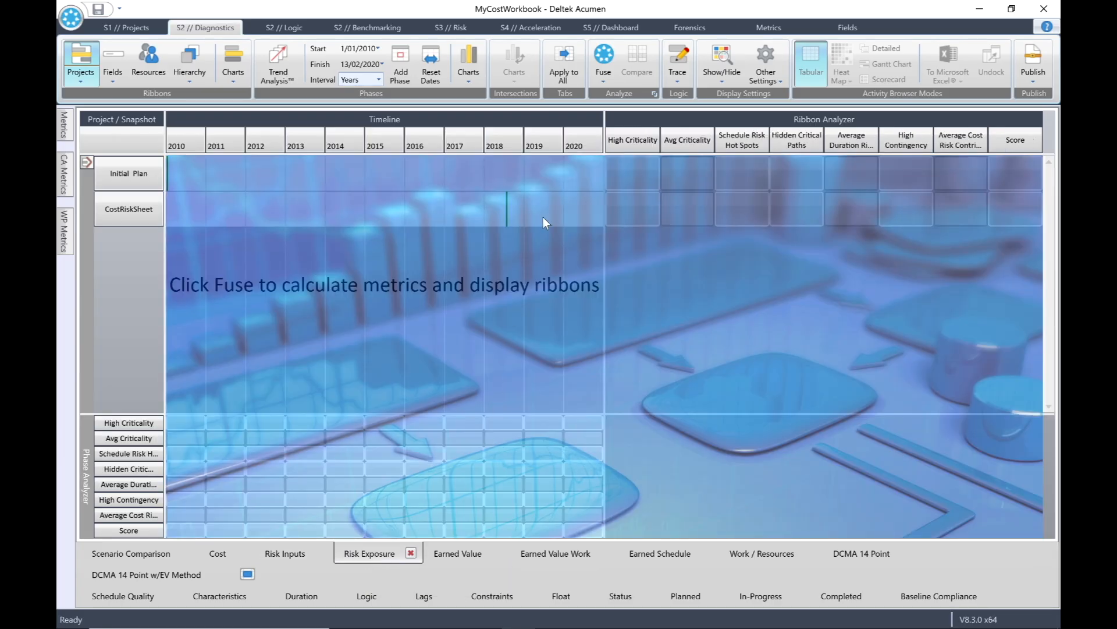
{"action": "left_click", "coordinate": [603, 64]}
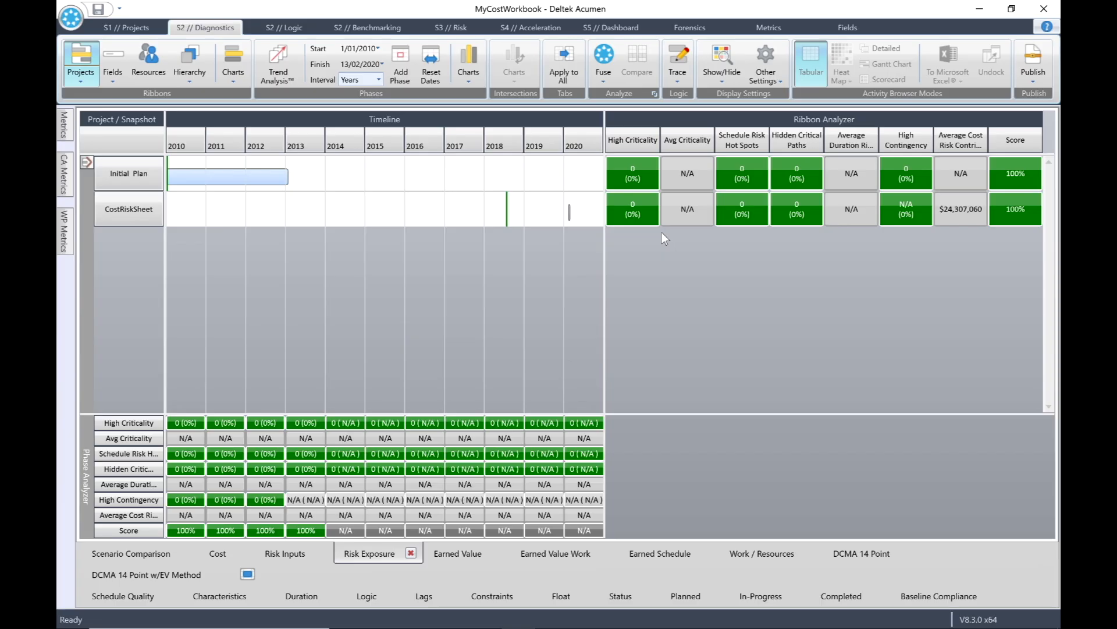
- Show the forensic comparison of the three projects, and close MyCostWorkbook.afw without saving its changes
{"action": "left_click", "coordinate": [687, 26]}
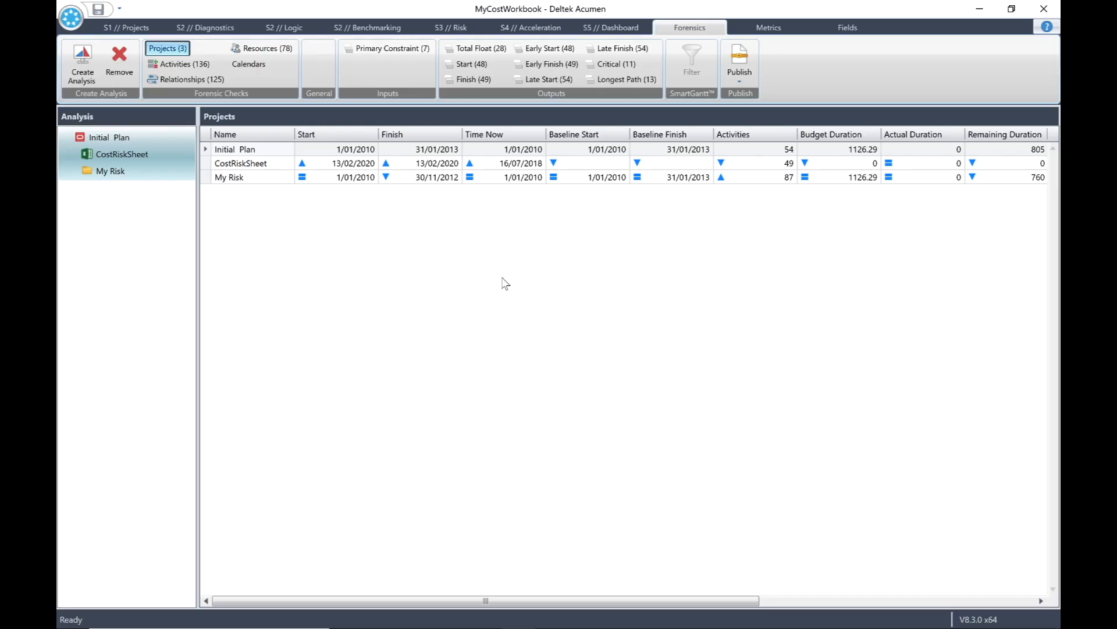
{"action": "left_click", "coordinate": [71, 18]}
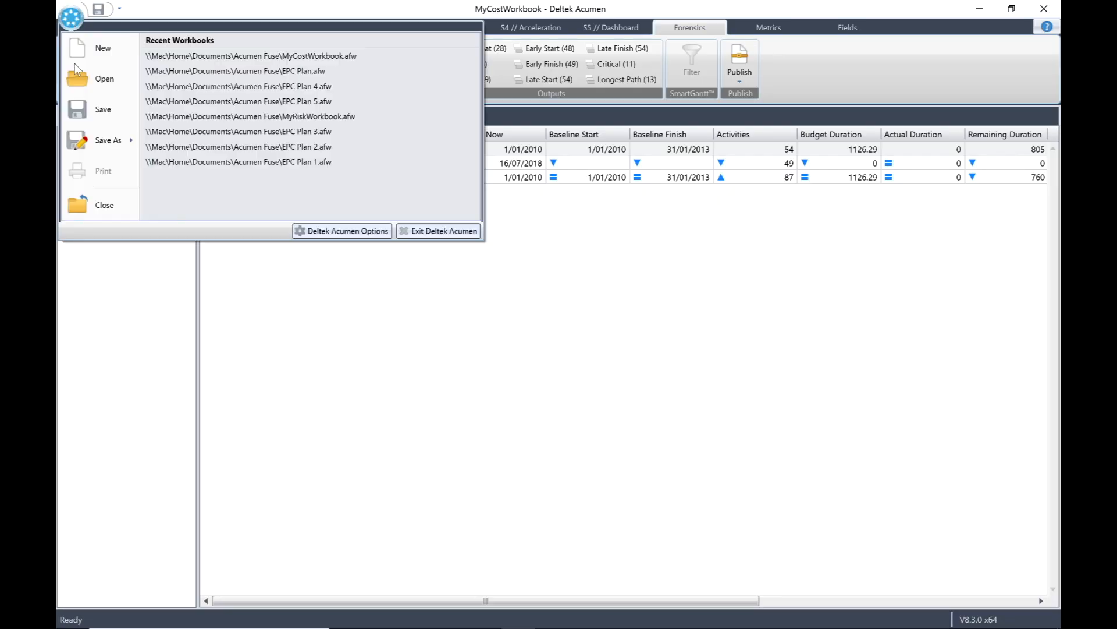
{"action": "left_click", "coordinate": [103, 204]}
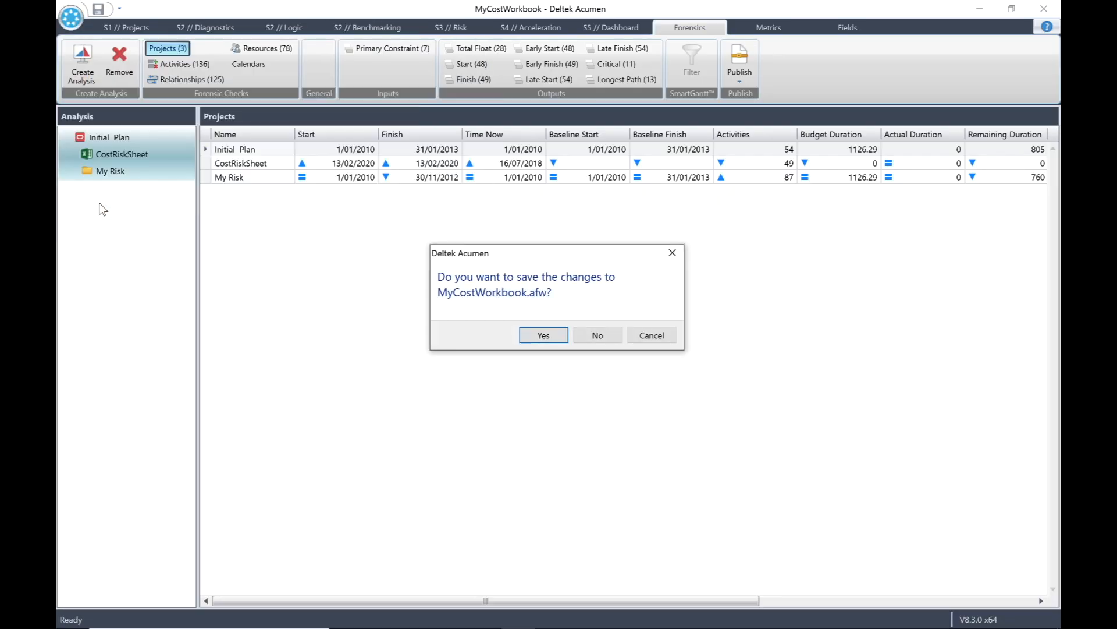
{"action": "left_click", "coordinate": [599, 335]}
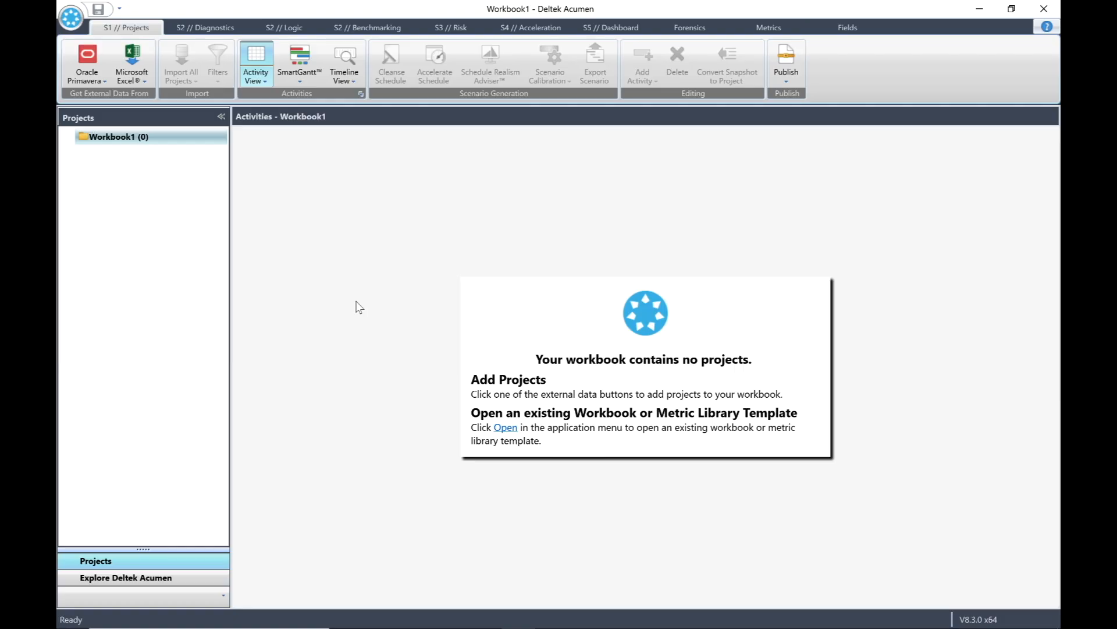
- Open the sample workbook AcumenSampleWorkbookMSP.afw from the Samples folder of Acumen Fuse
{"action": "left_click", "coordinate": [76, 16]}
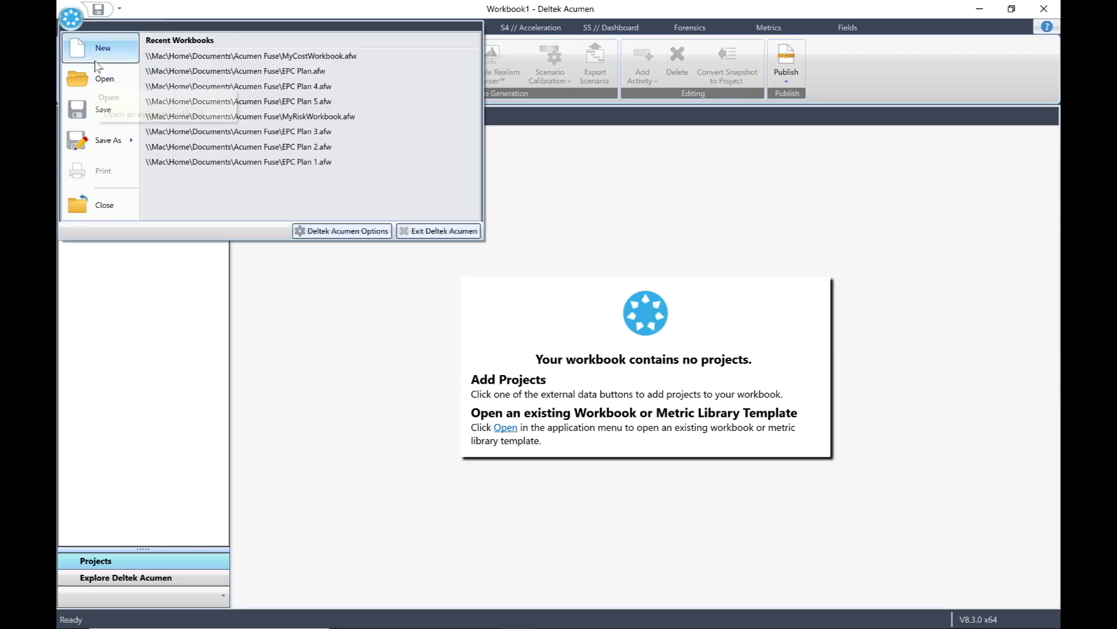
{"action": "left_click", "coordinate": [102, 81]}
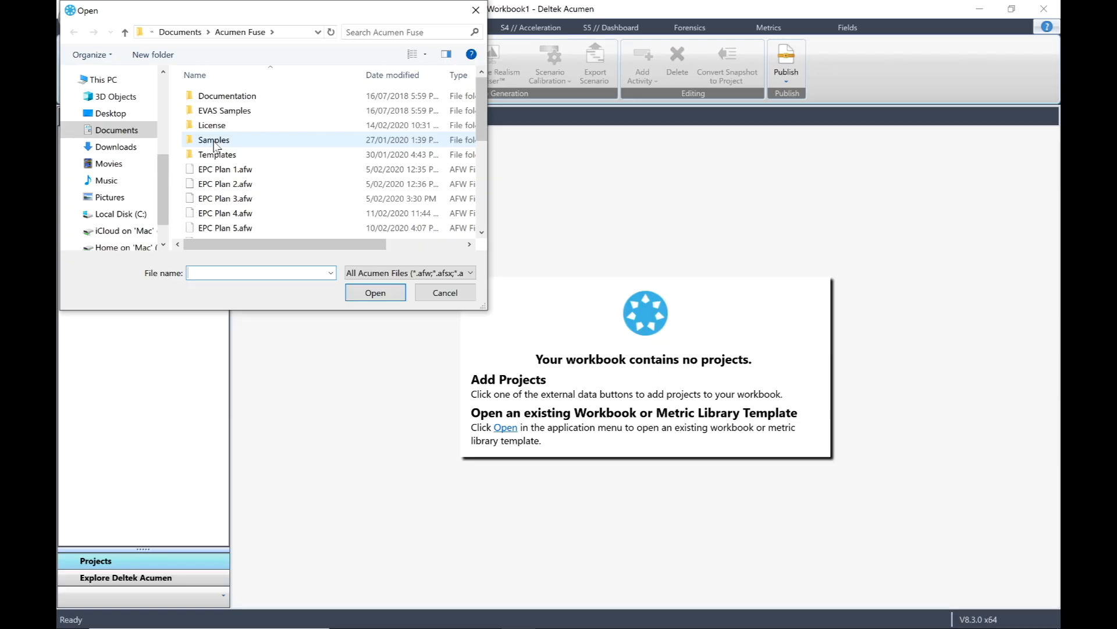
{"action": "double_click", "coordinate": [214, 143]}
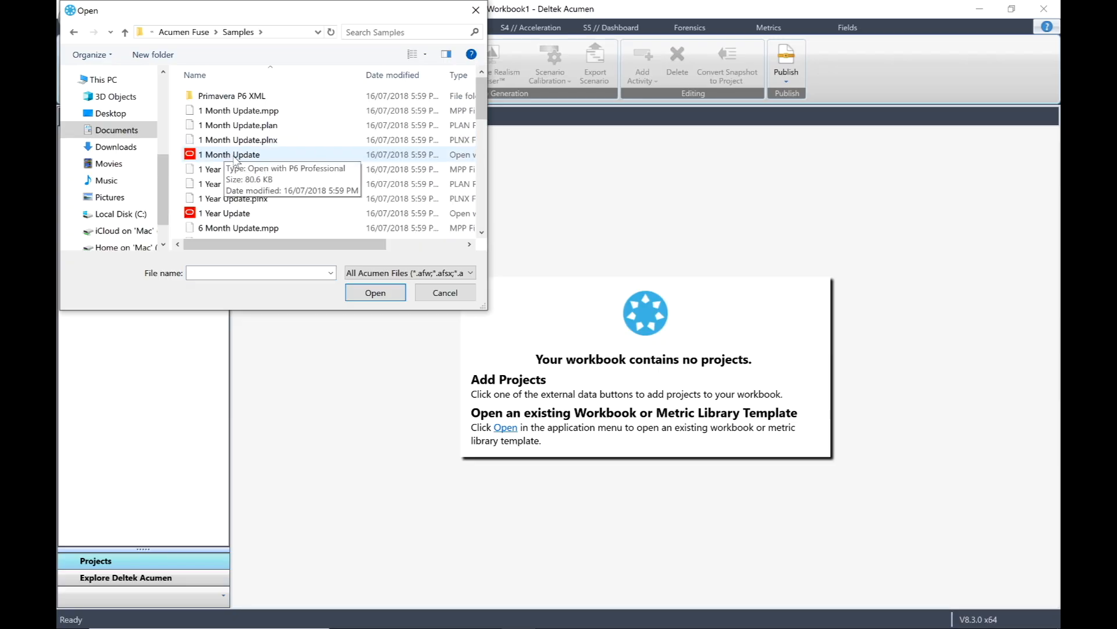
{"action": "scroll", "coordinate": [235, 160], "scroll_direction": "down", "scroll_amount": 3}
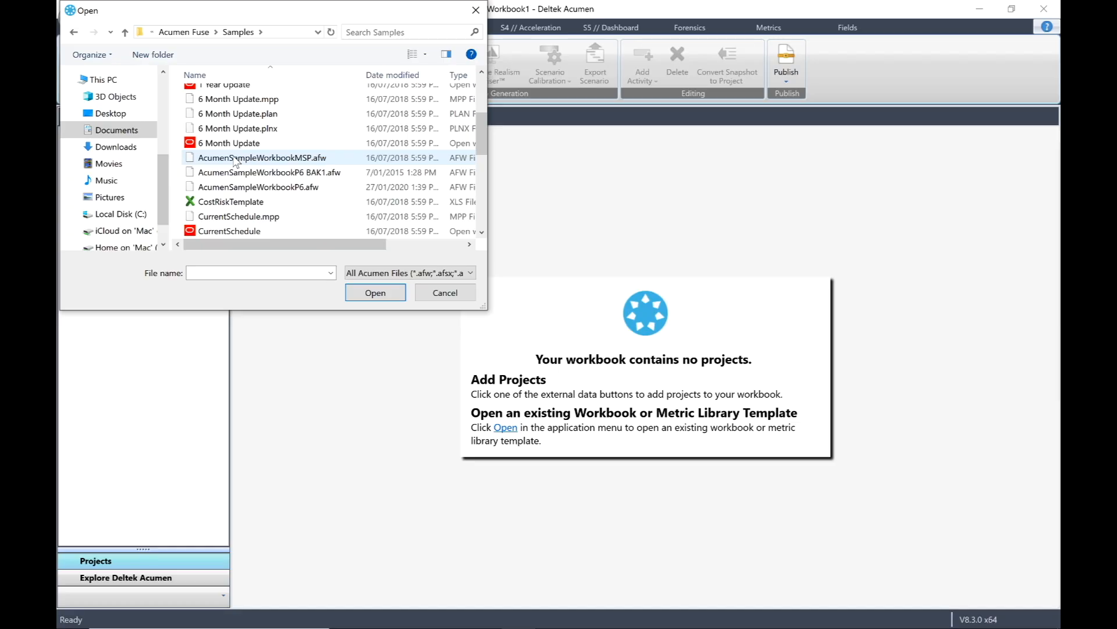
{"action": "left_click", "coordinate": [235, 159]}
{"action": "left_click", "coordinate": [375, 292]}
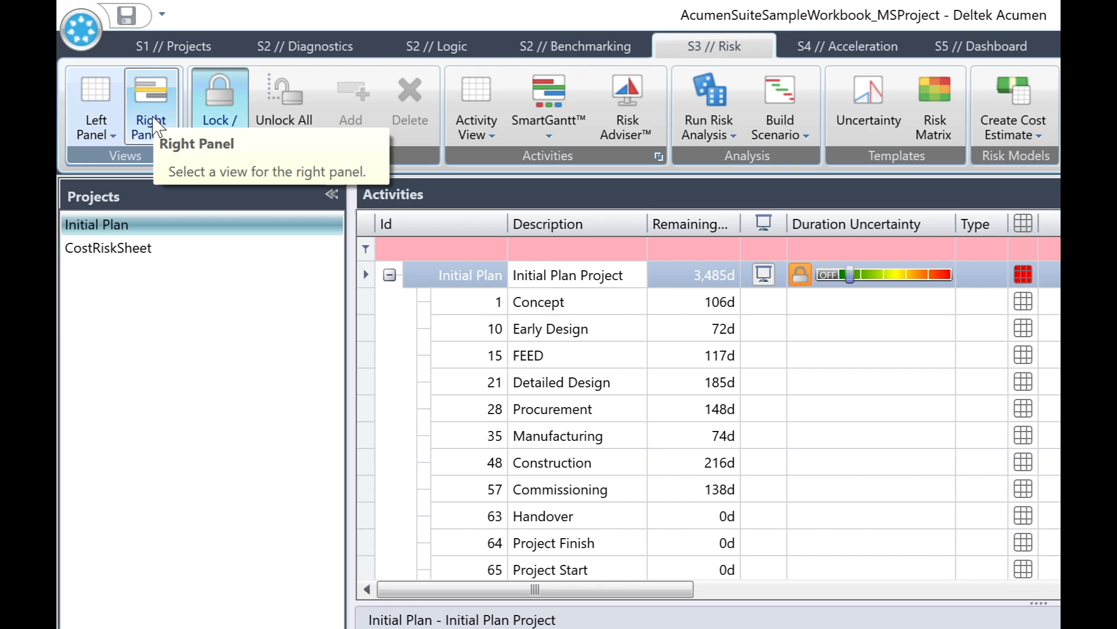
- Show the Risk Sensitivity scatter chart for Initial Plan and collapse the project navigation pane to enlarge it
{"action": "left_click", "coordinate": [158, 124]}
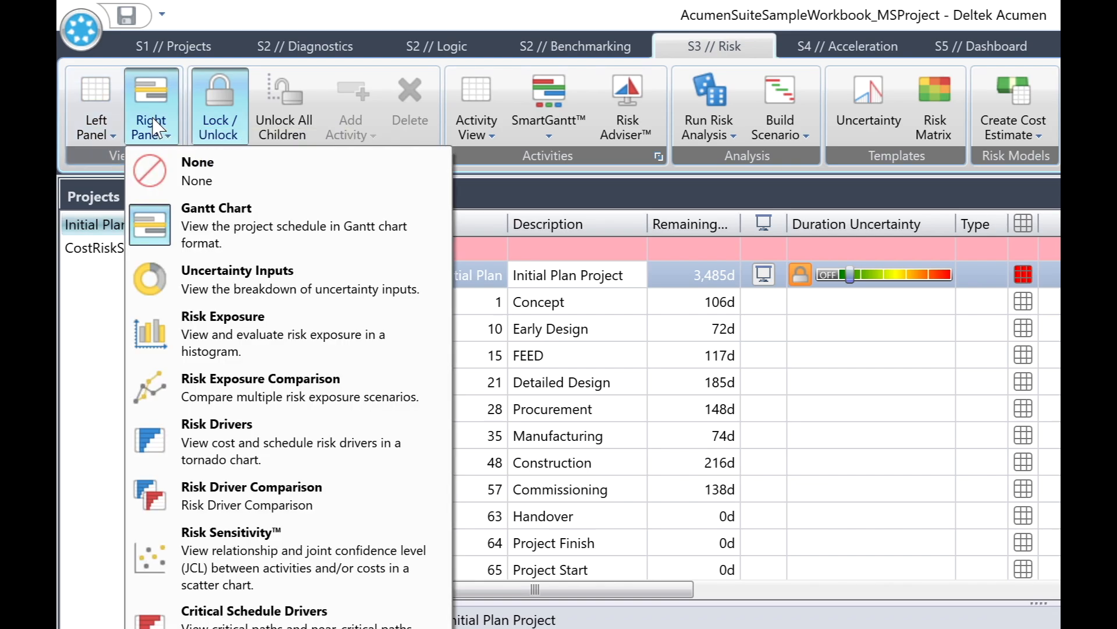
{"action": "left_click", "coordinate": [199, 550]}
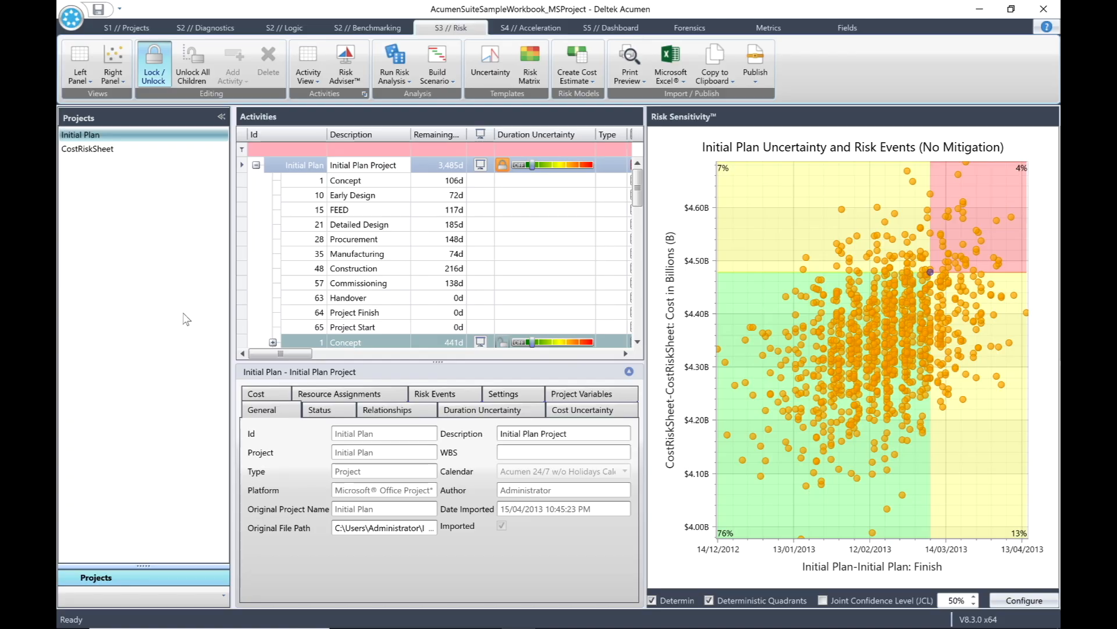
{"action": "left_click", "coordinate": [221, 117]}
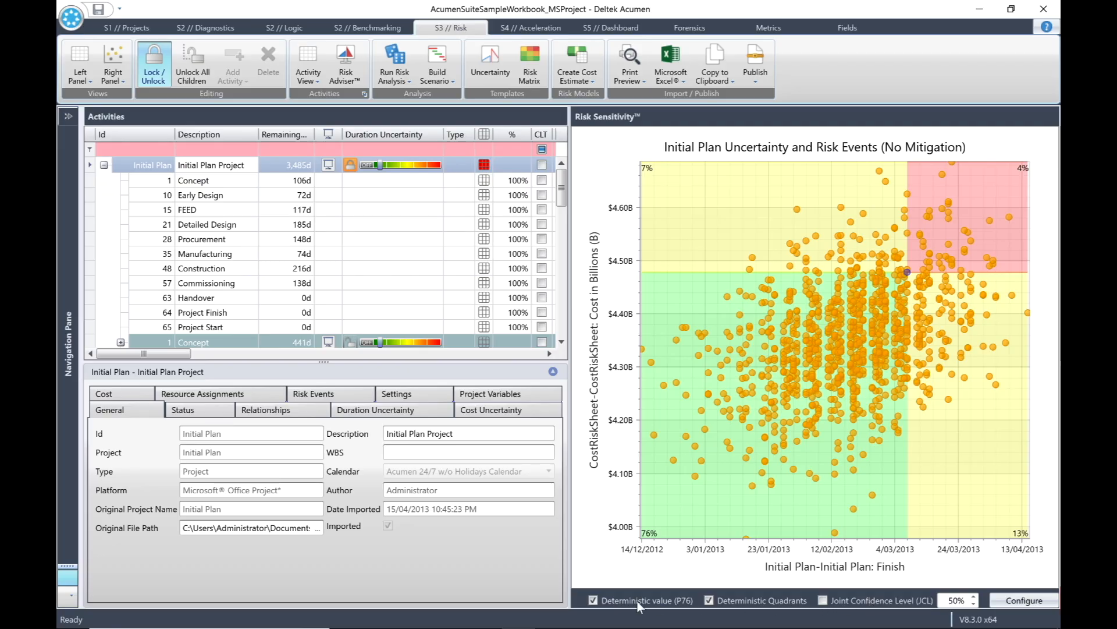
- Hide and restore the deterministic value and the deterministic quadrants on the Risk Sensitivity chart
{"action": "left_click", "coordinate": [593, 600]}
{"action": "left_click", "coordinate": [594, 601]}
{"action": "left_click", "coordinate": [709, 600]}
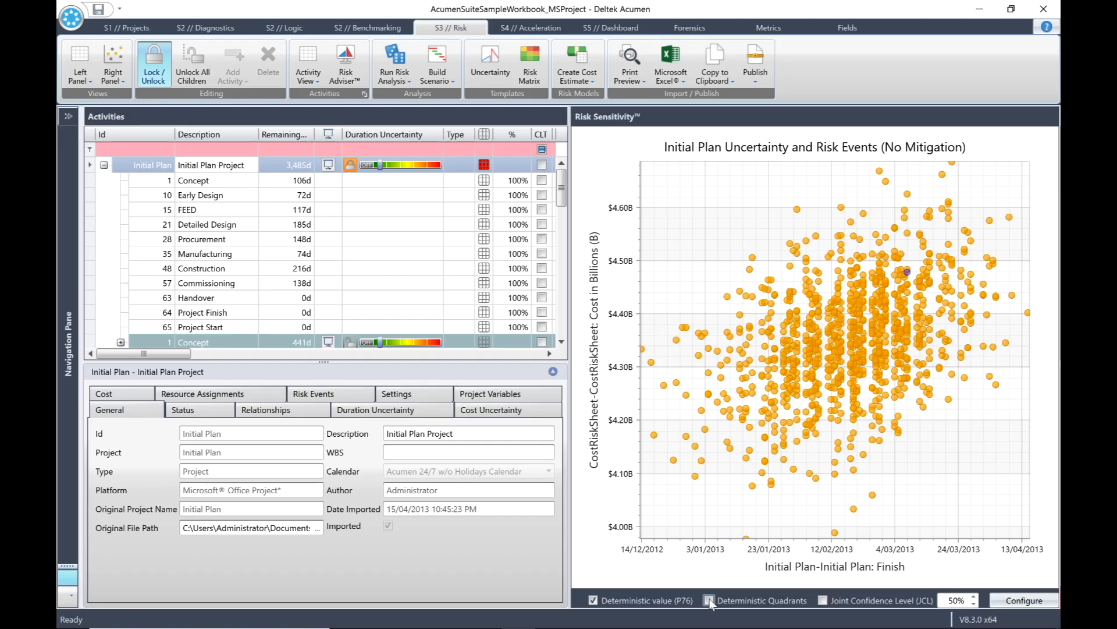
{"action": "left_click", "coordinate": [709, 600]}
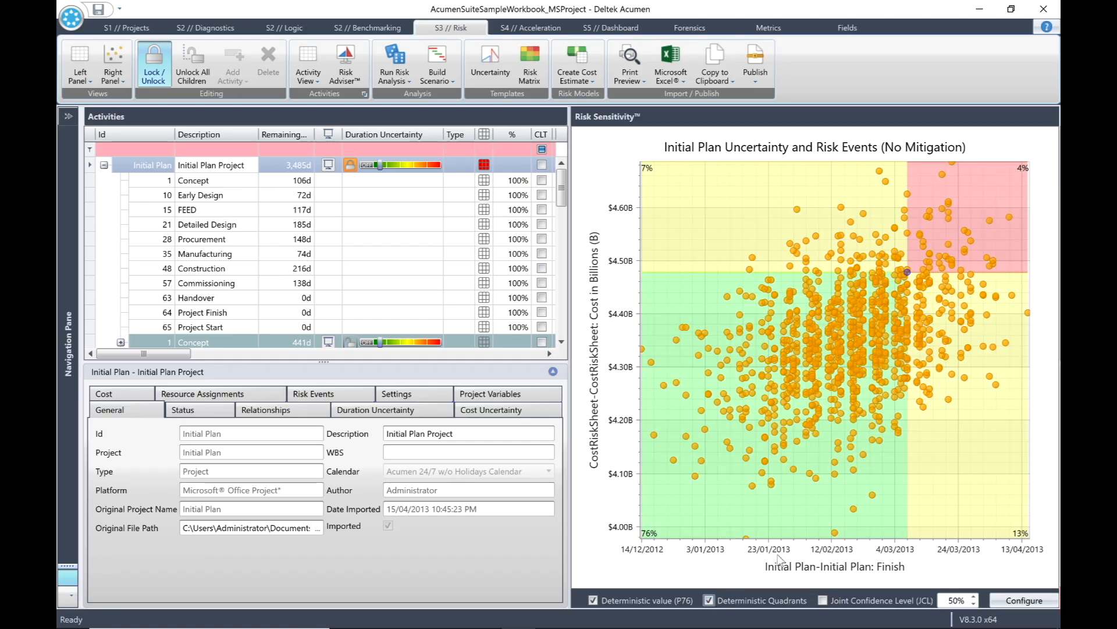
- Overlay the Joint Confidence Level (JCL) on the scatter chart and set it to 80%
{"action": "left_click", "coordinate": [824, 601]}
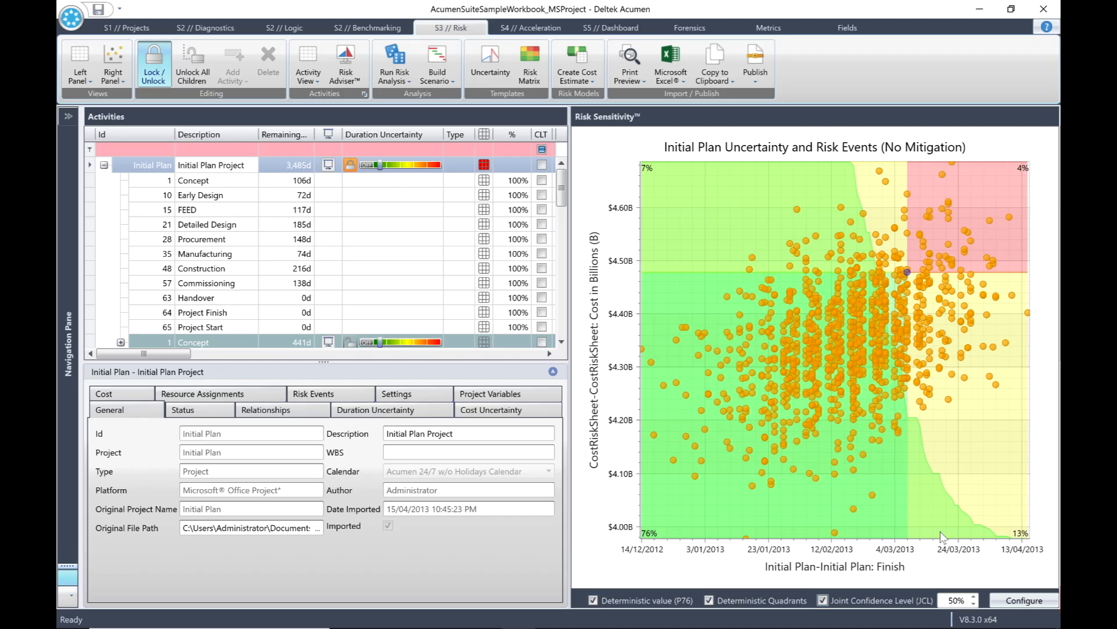
{"action": "left_click", "coordinate": [974, 599]}
{"action": "type", "text": "80"}
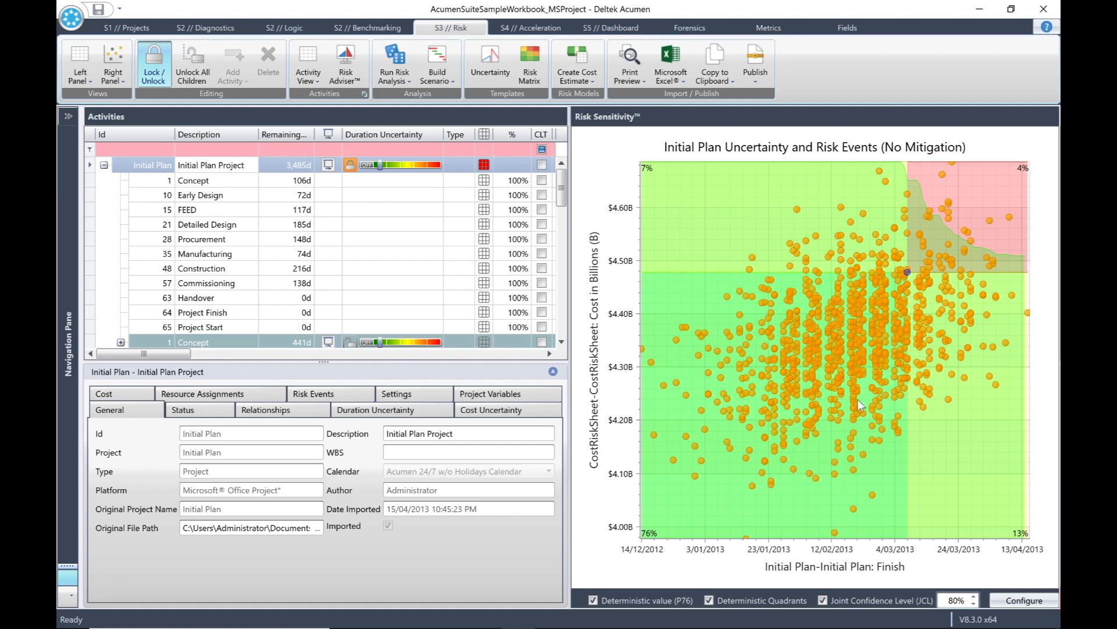
- Review the Risk Sensitivity axis options and analyze Initial Plan Finish against CostRiskSheet Cost
{"action": "left_click", "coordinate": [1018, 600]}
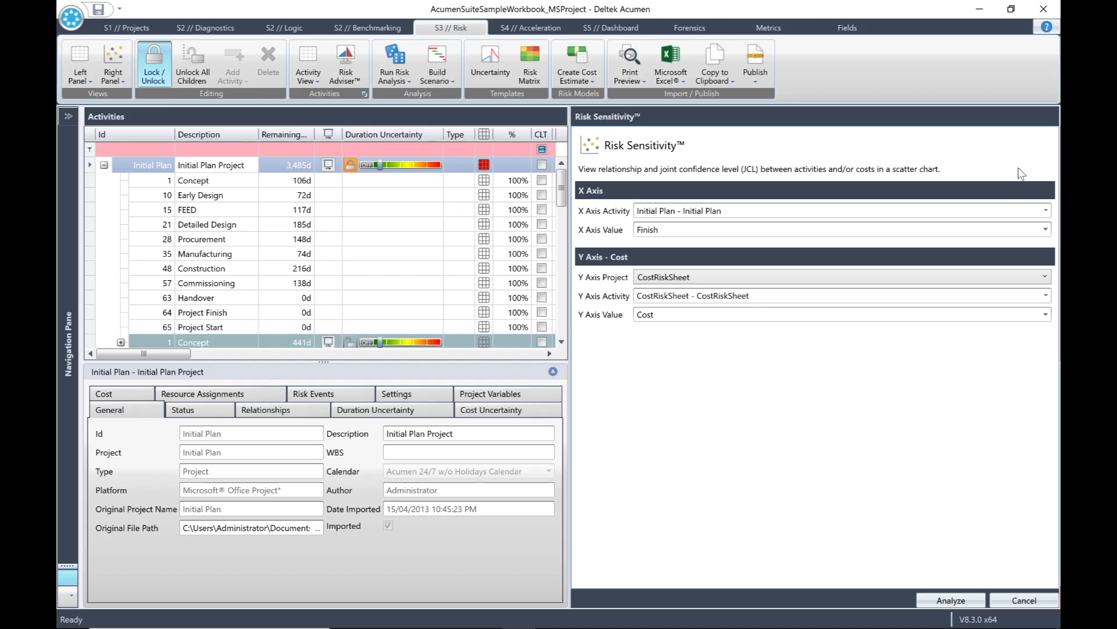
{"action": "left_click", "coordinate": [1046, 210]}
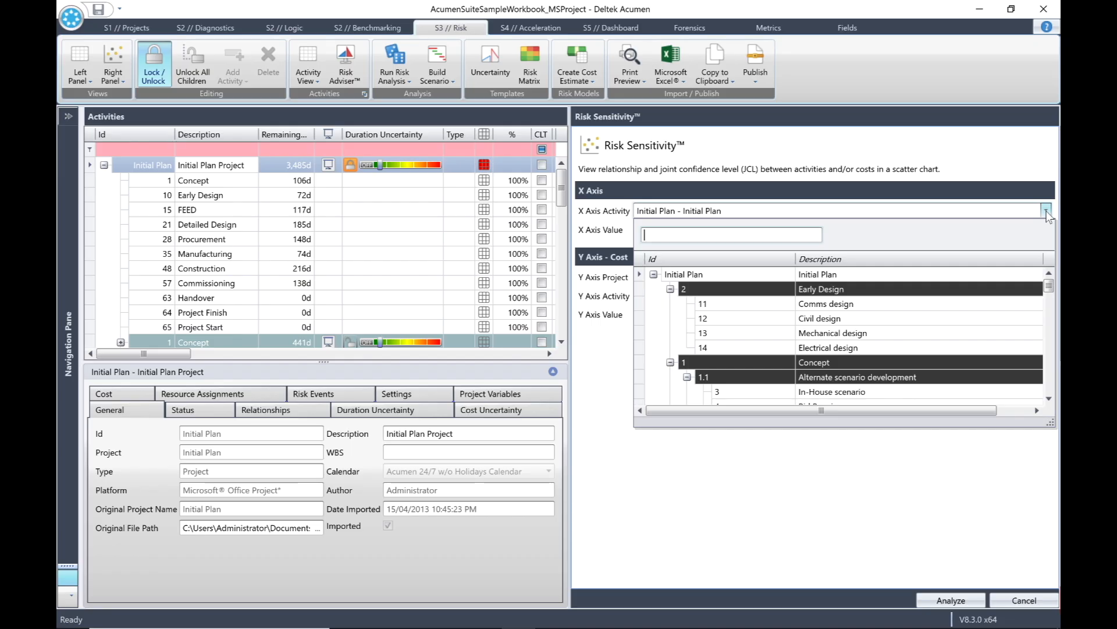
{"action": "left_click", "coordinate": [1046, 212]}
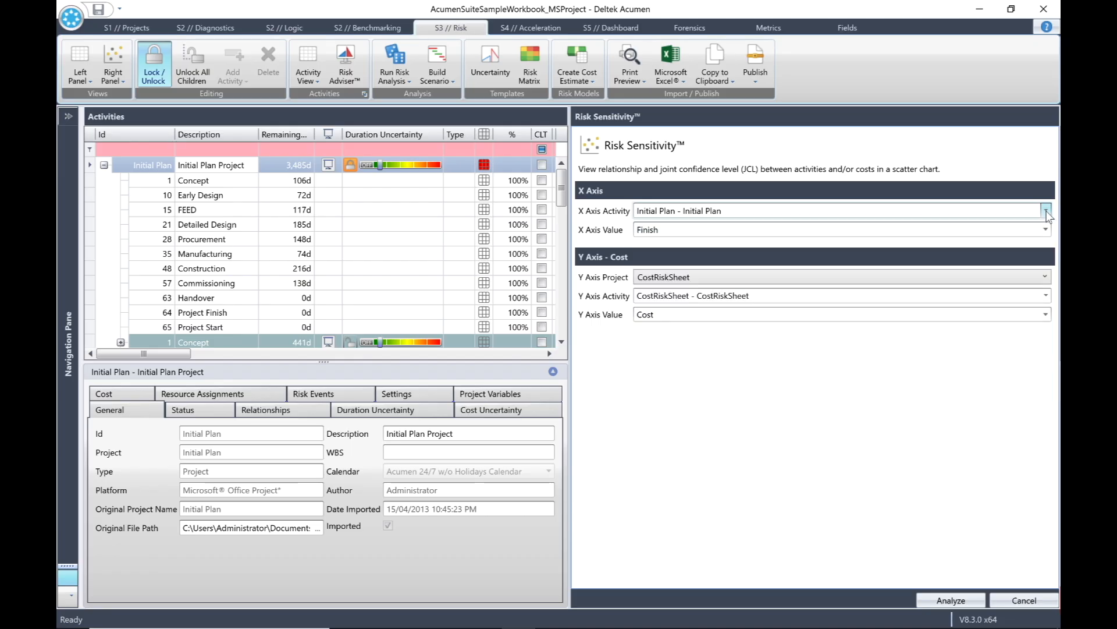
{"action": "left_click", "coordinate": [1046, 231]}
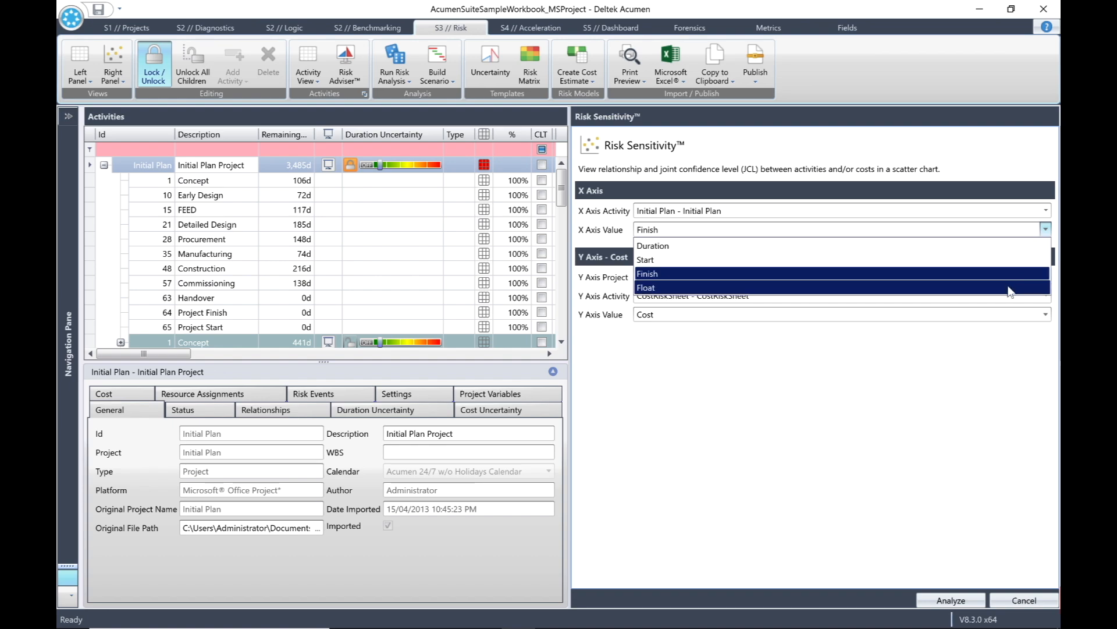
{"action": "left_click", "coordinate": [971, 414]}
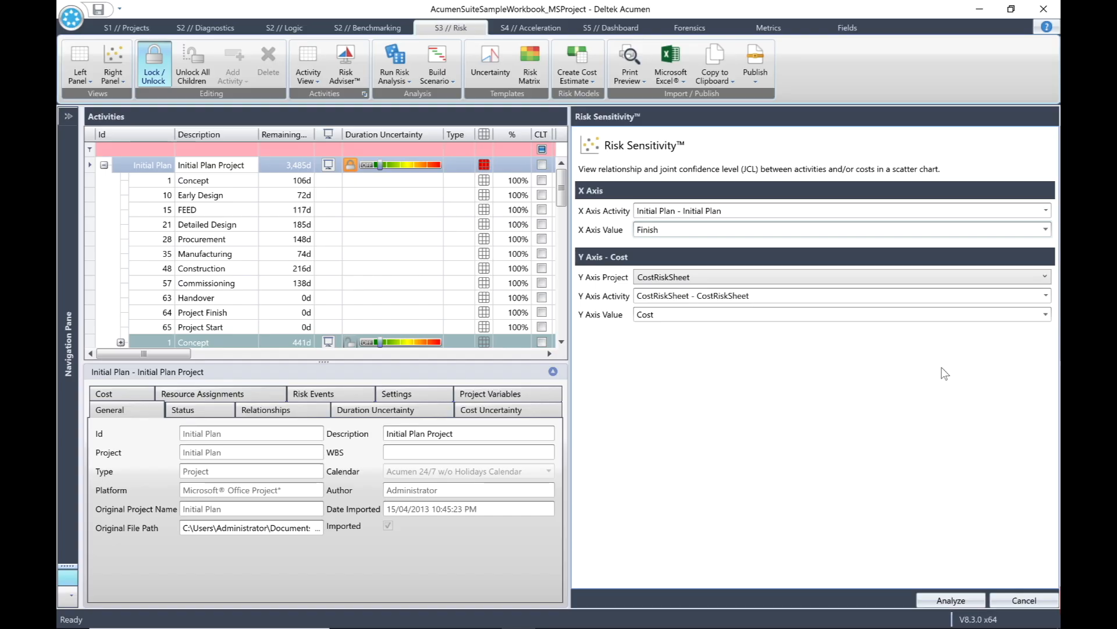
{"action": "left_click", "coordinate": [952, 597]}
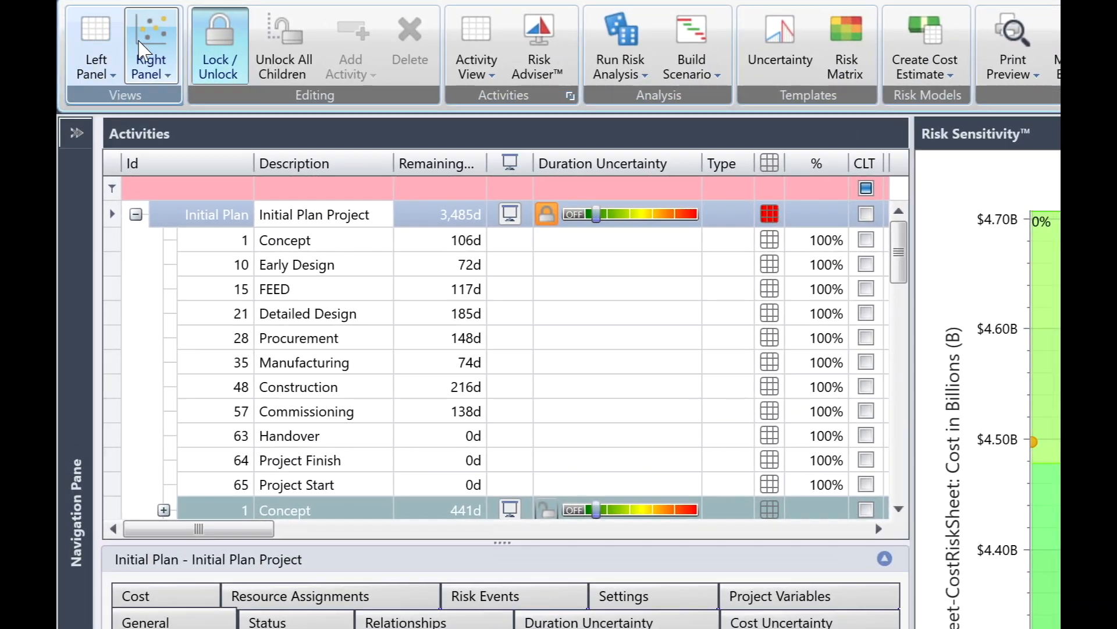
- Show the Critical Schedule Drivers chart for Initial Plan and inspect the activities and SmartGantt filter options of its paths
{"action": "left_click", "coordinate": [142, 50]}
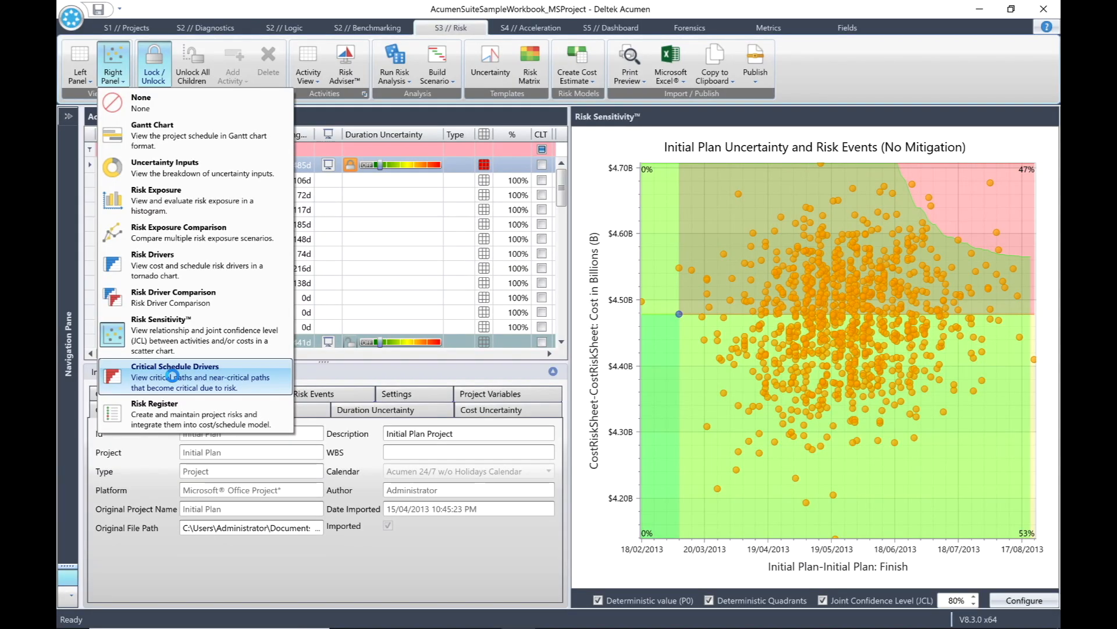
{"action": "left_click", "coordinate": [253, 570]}
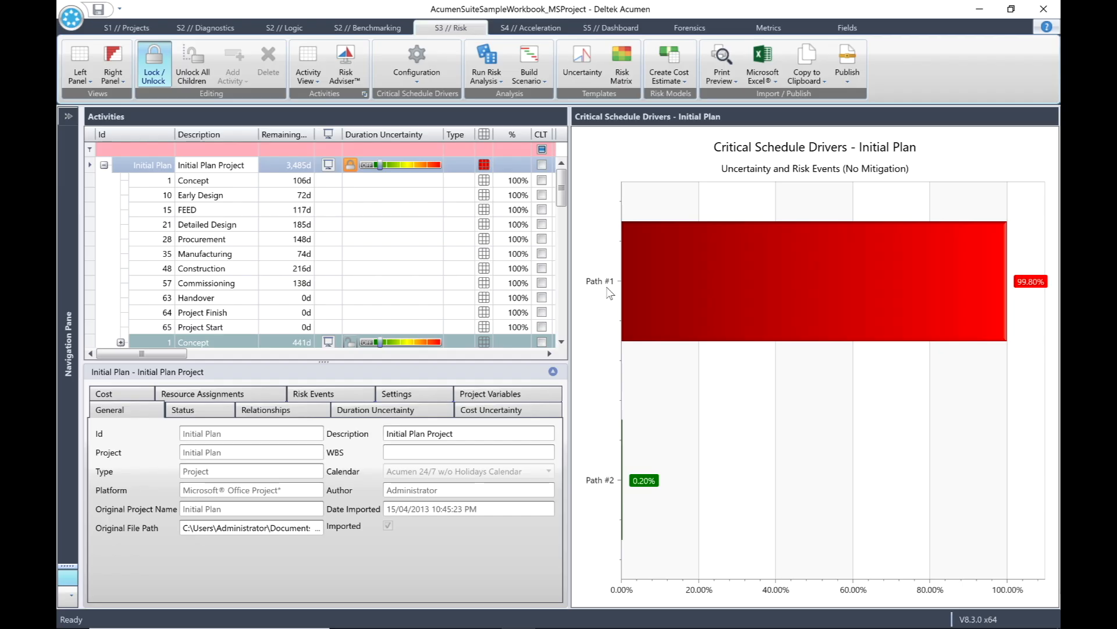
{"action": "mouse_move", "coordinate": [1041, 285]}
{"action": "mouse_move", "coordinate": [851, 289]}
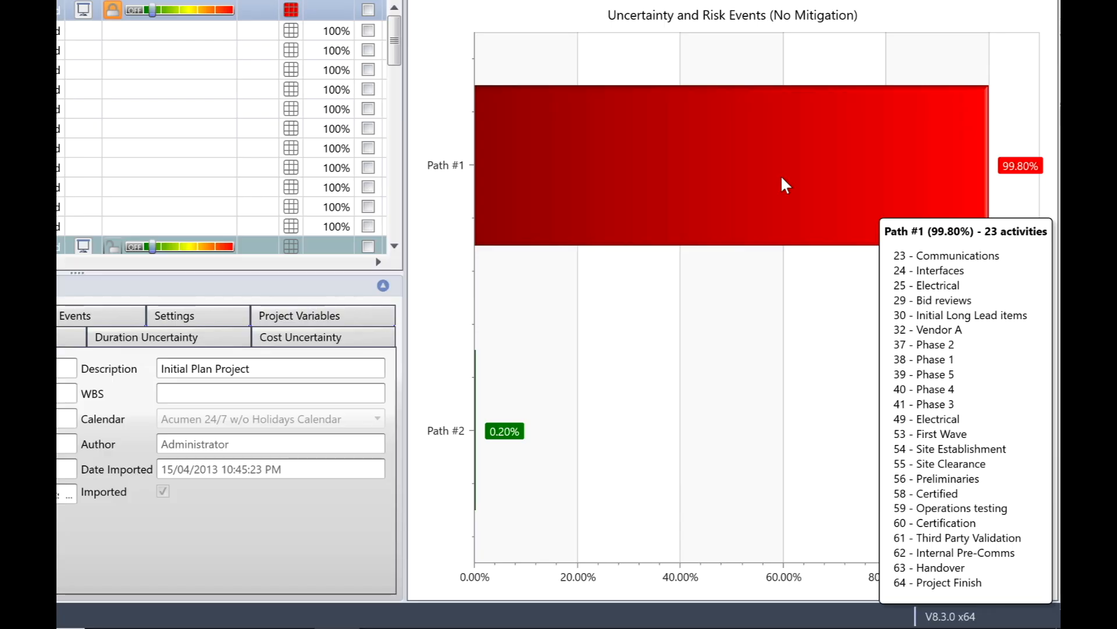
{"action": "mouse_move", "coordinate": [479, 444]}
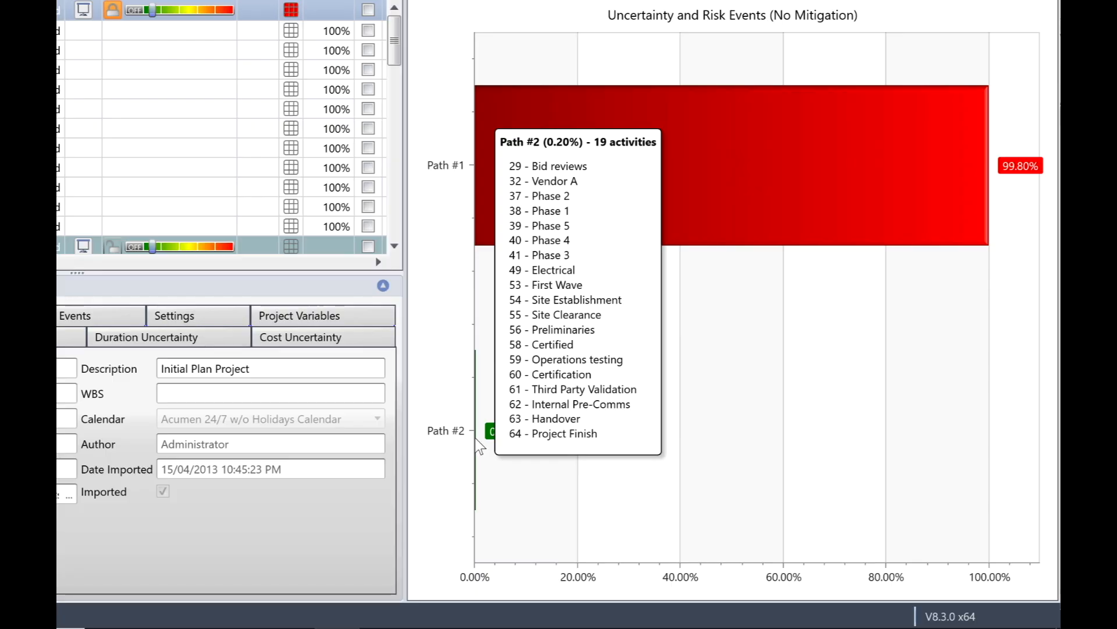
{"action": "right_click", "coordinate": [738, 182]}
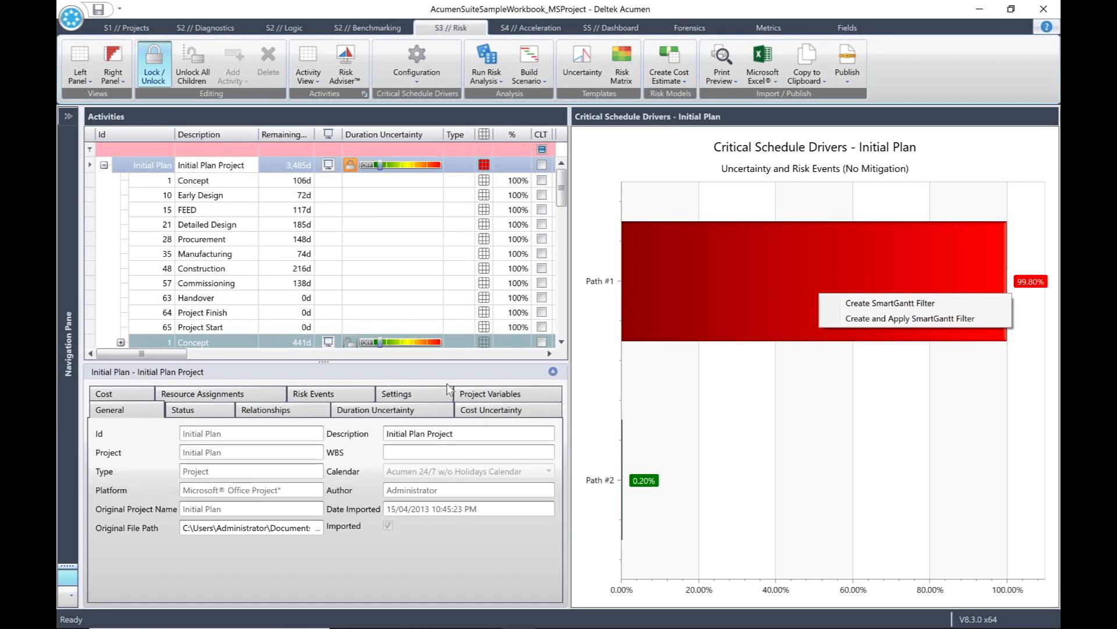
- Close the sample workbook and open the recent workbook MyRiskWorkbook.afw
{"action": "left_click", "coordinate": [70, 18]}
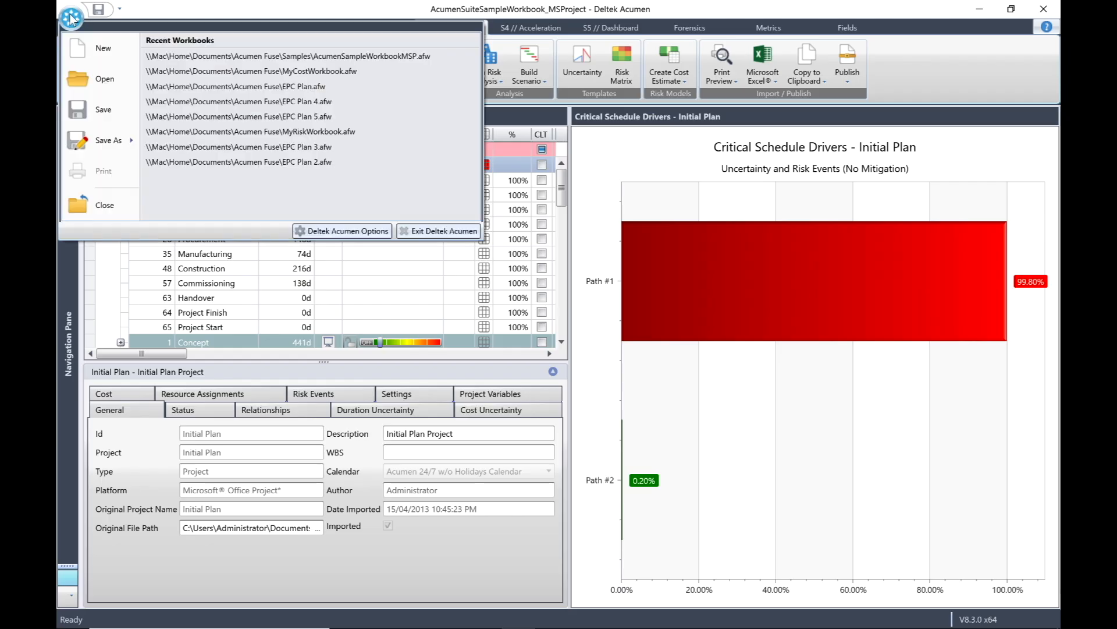
{"action": "left_click", "coordinate": [105, 214]}
{"action": "left_click", "coordinate": [599, 338]}
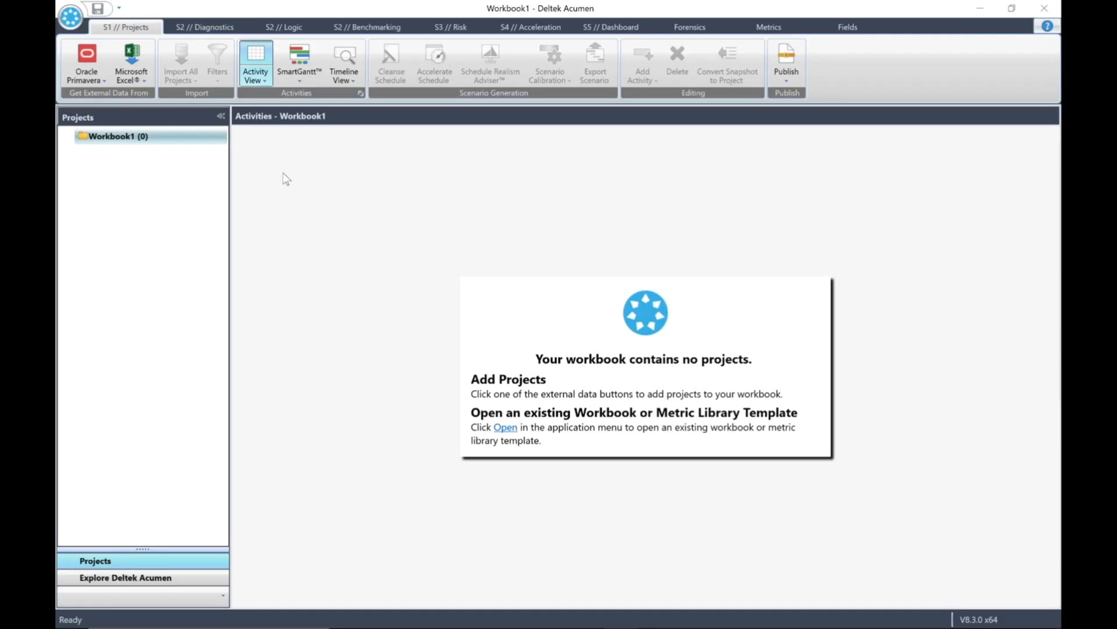
{"action": "left_click", "coordinate": [71, 18]}
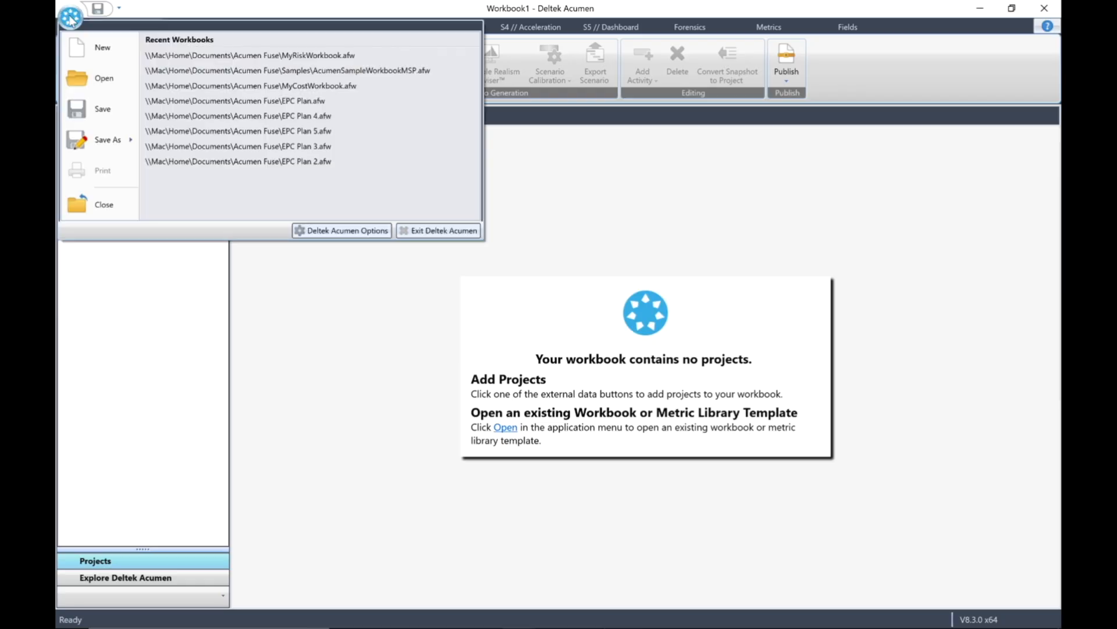
{"action": "left_click", "coordinate": [250, 55]}
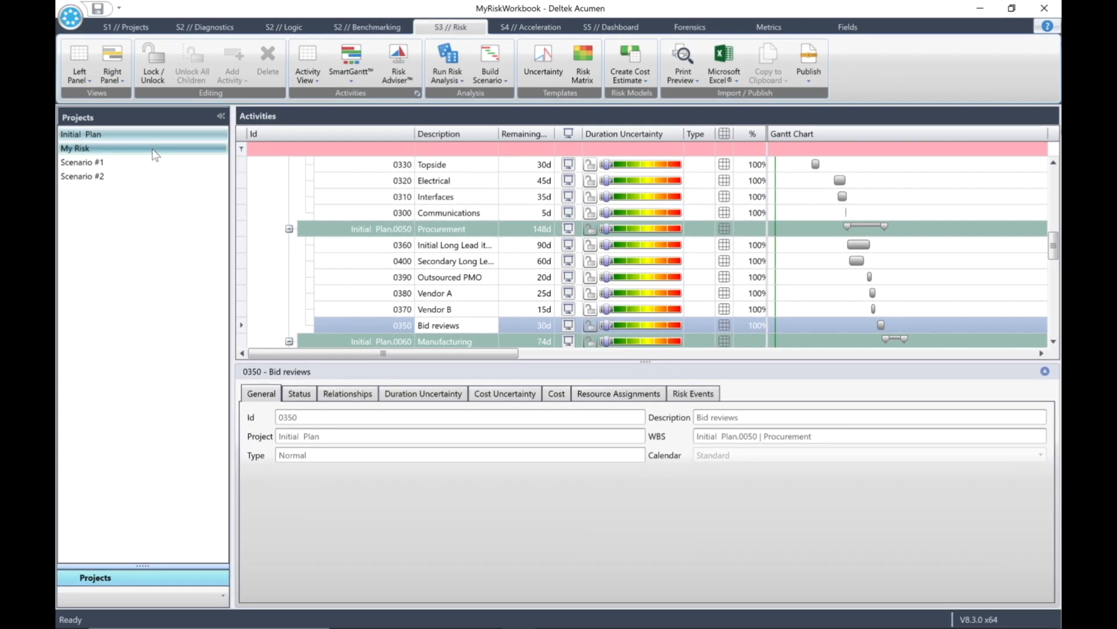
- Display the My Risk project's activities alone, without the Gantt chart beside them
{"action": "left_click", "coordinate": [87, 171]}
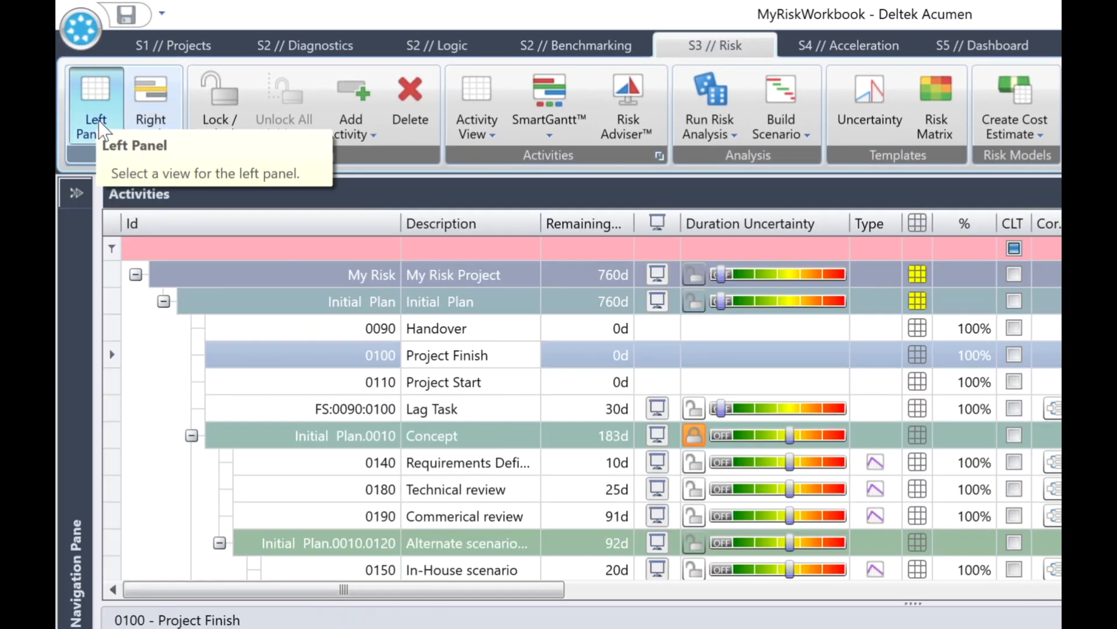
{"action": "left_click", "coordinate": [96, 119]}
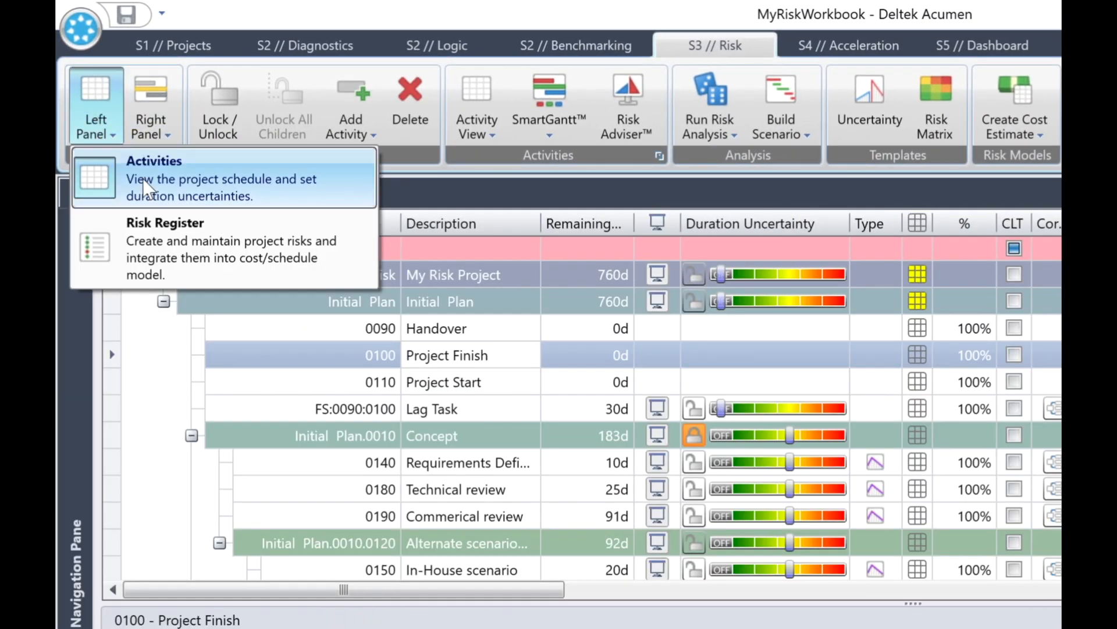
{"action": "left_click", "coordinate": [145, 116]}
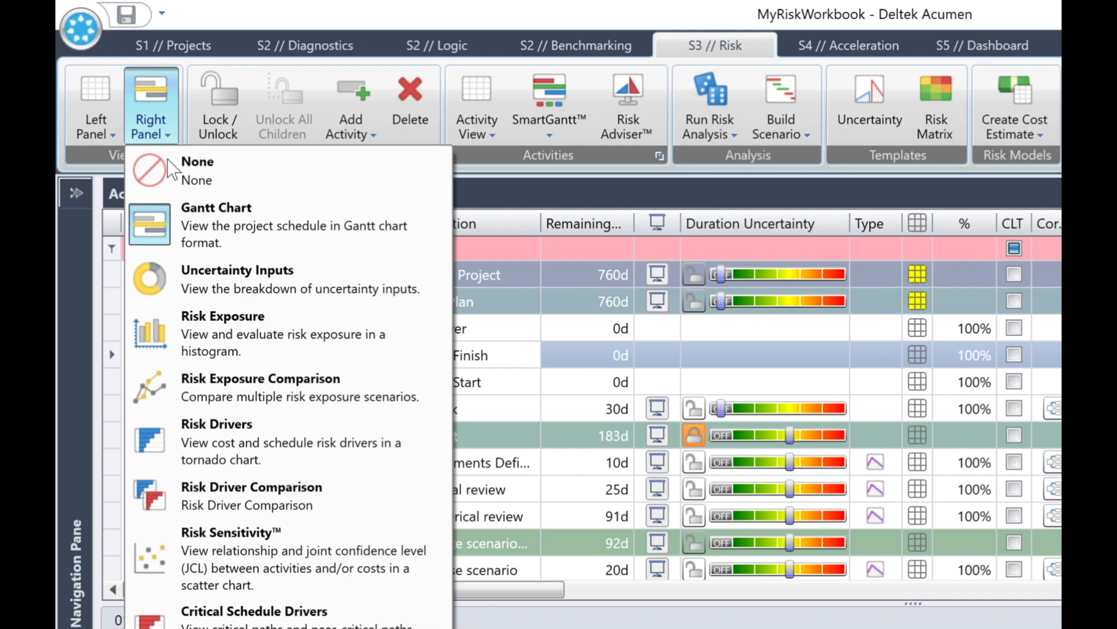
{"action": "left_click", "coordinate": [187, 171]}
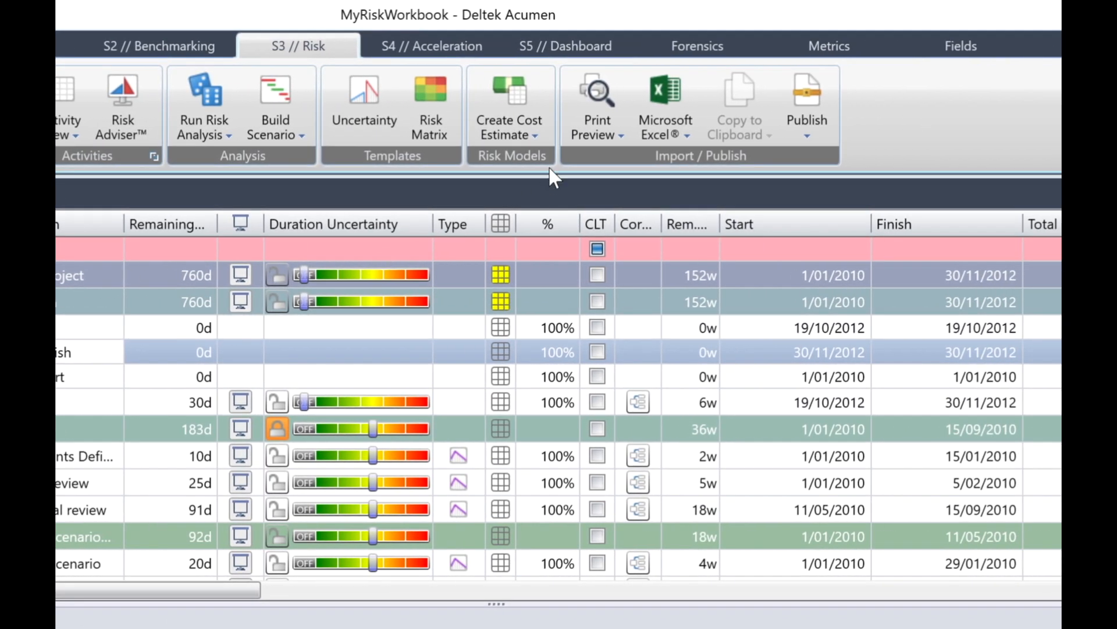
- Show the Risk Exposure histogram for Project Finish, view its print preview and close the preview
{"action": "left_click", "coordinate": [591, 110]}
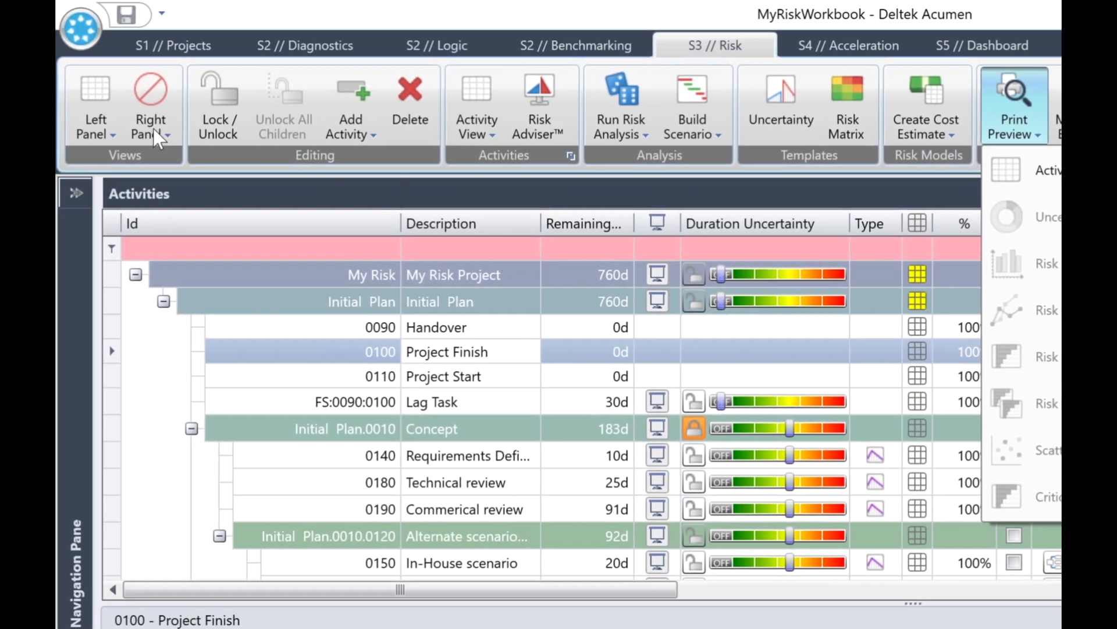
{"action": "left_click", "coordinate": [152, 128]}
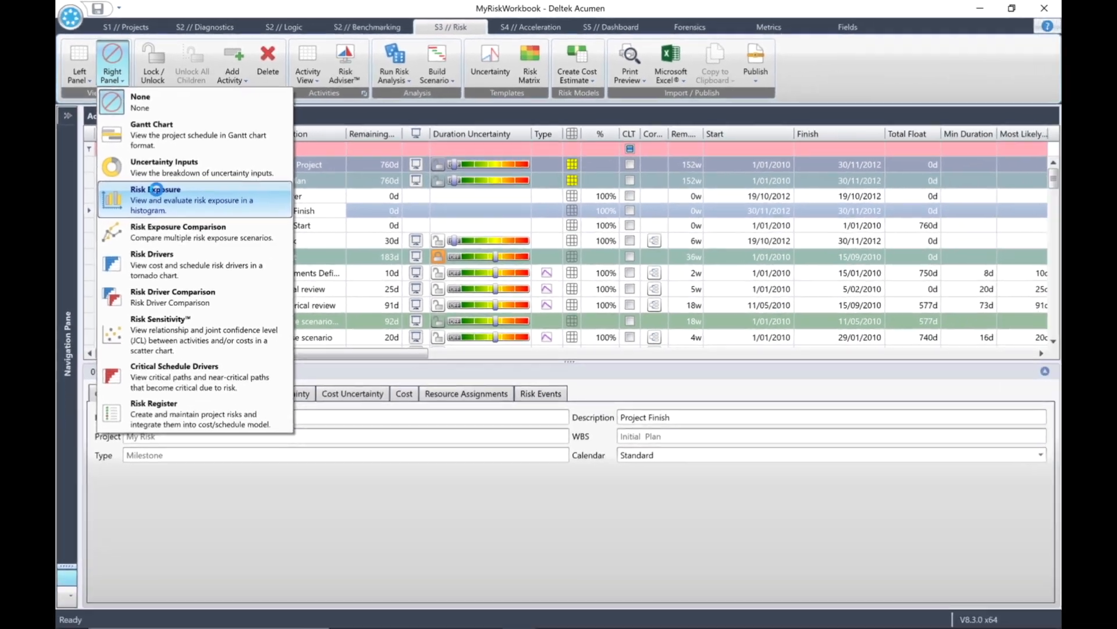
{"action": "left_click", "coordinate": [156, 189]}
{"action": "left_click", "coordinate": [884, 76]}
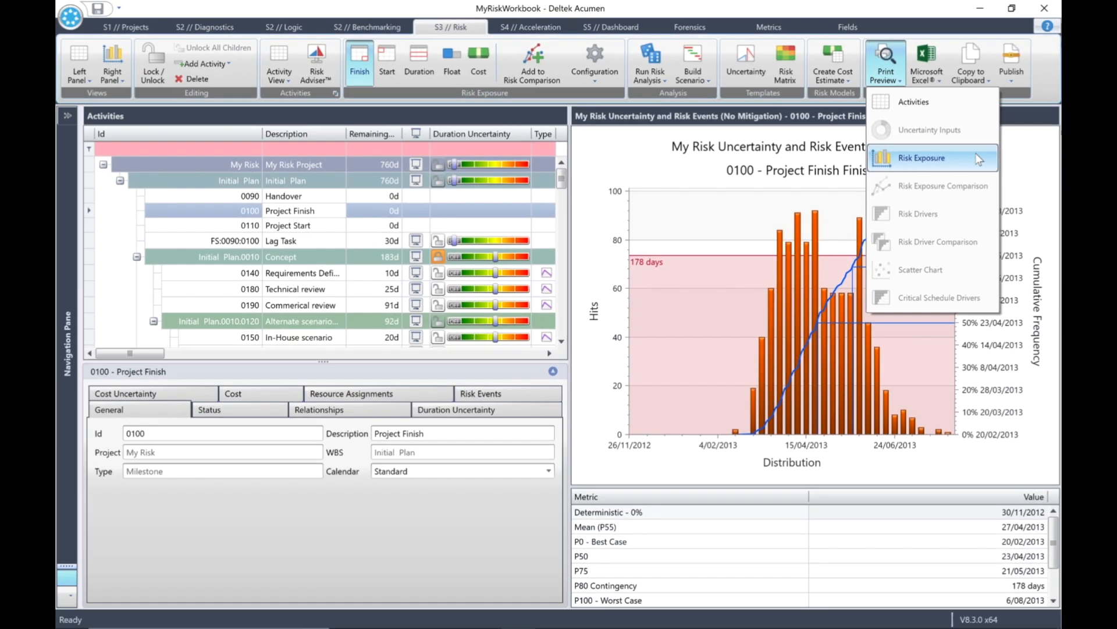
{"action": "left_click", "coordinate": [925, 266]}
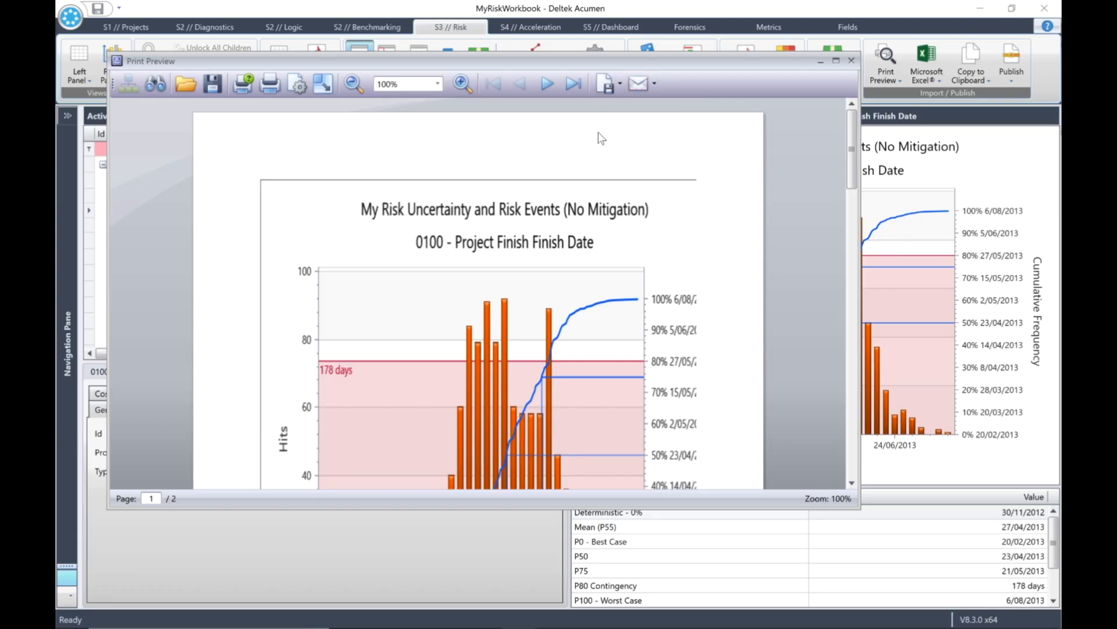
{"action": "left_click", "coordinate": [852, 61]}
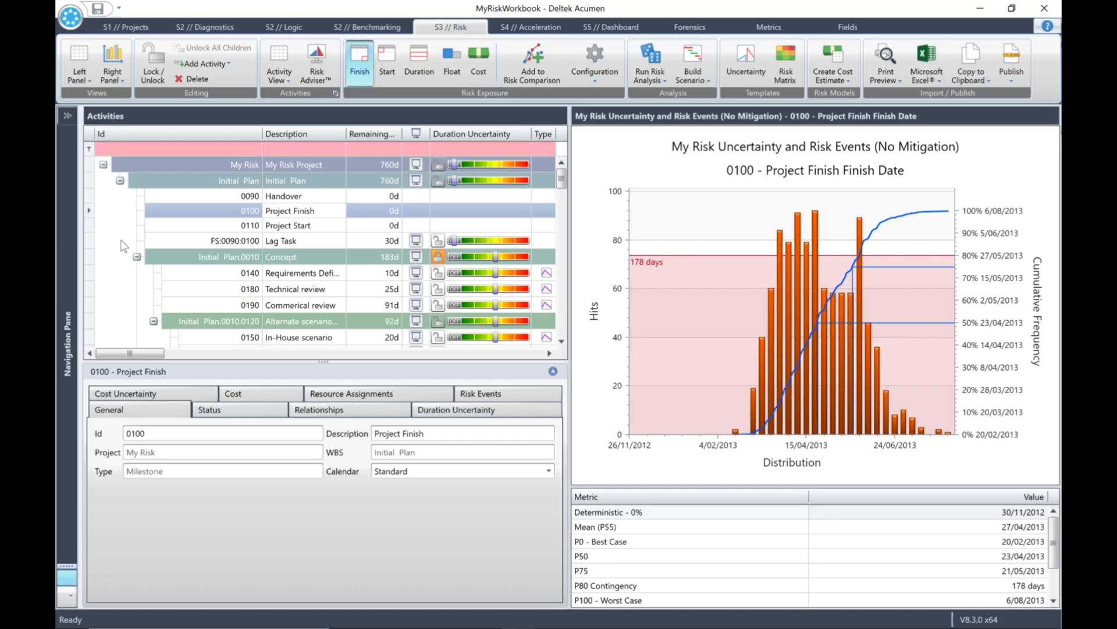
- Display the Activities view without a second view and show its Microsoft Excel import and export options
{"action": "left_click", "coordinate": [80, 74]}
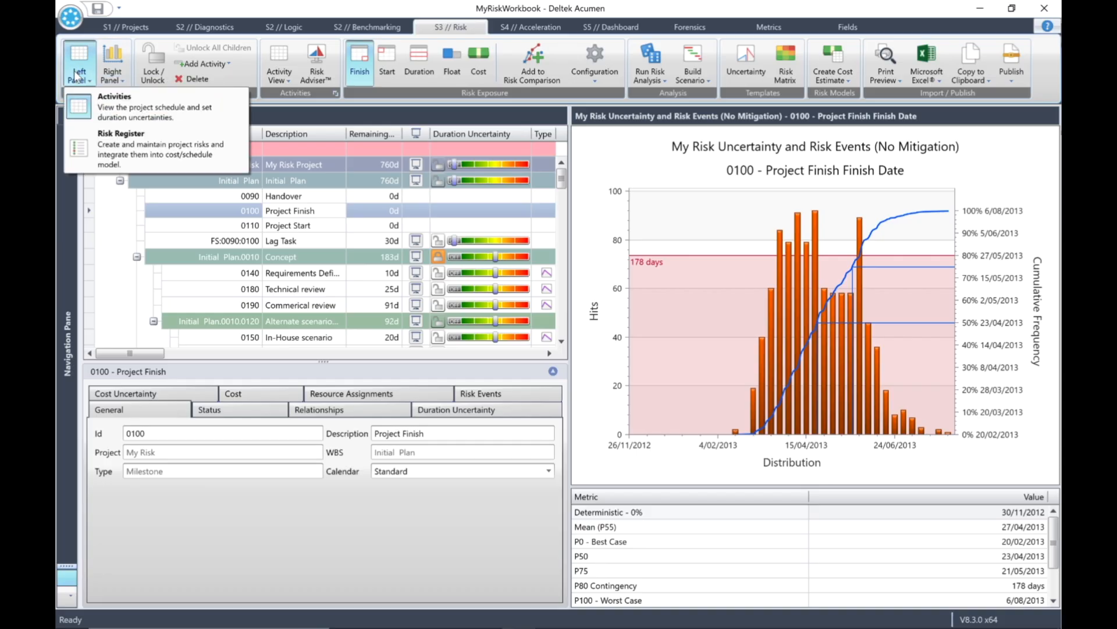
{"action": "left_click", "coordinate": [108, 104]}
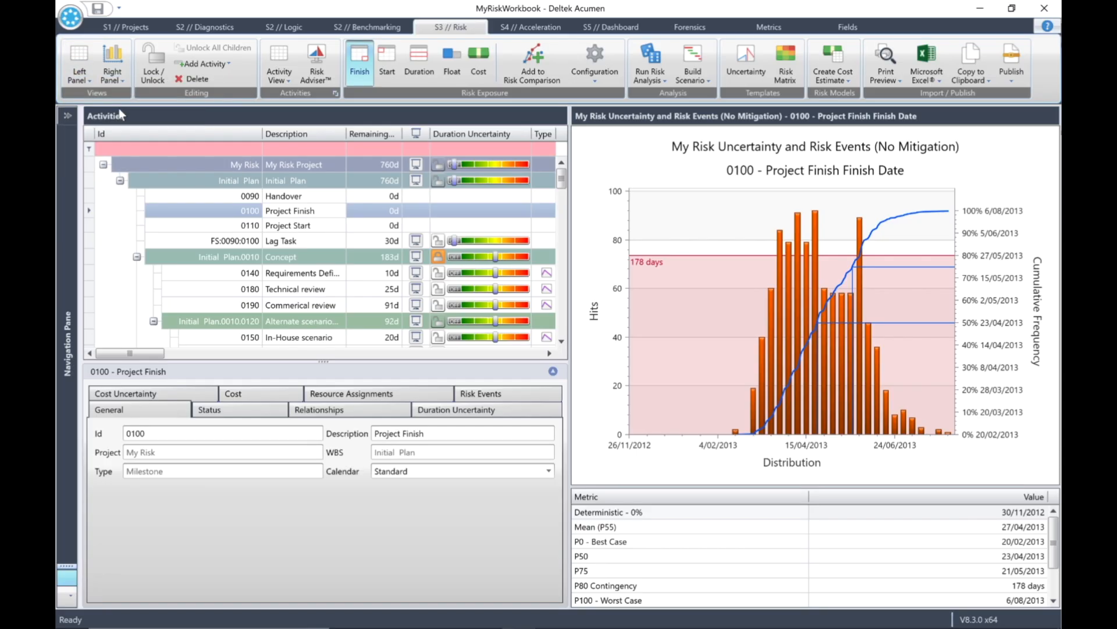
{"action": "left_click", "coordinate": [114, 77]}
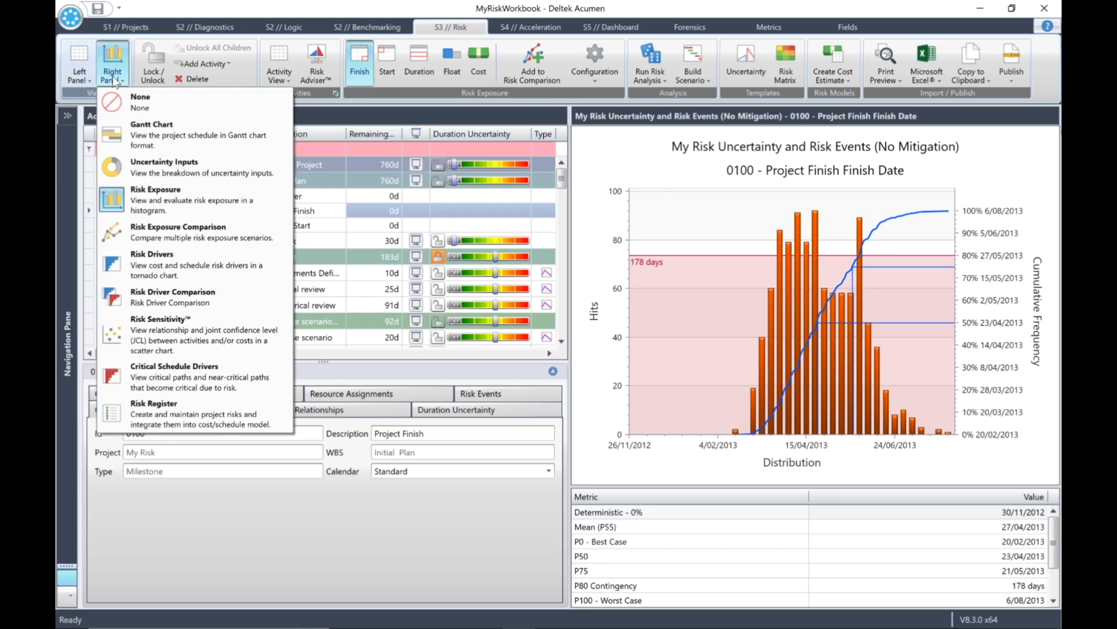
{"action": "left_click", "coordinate": [138, 107]}
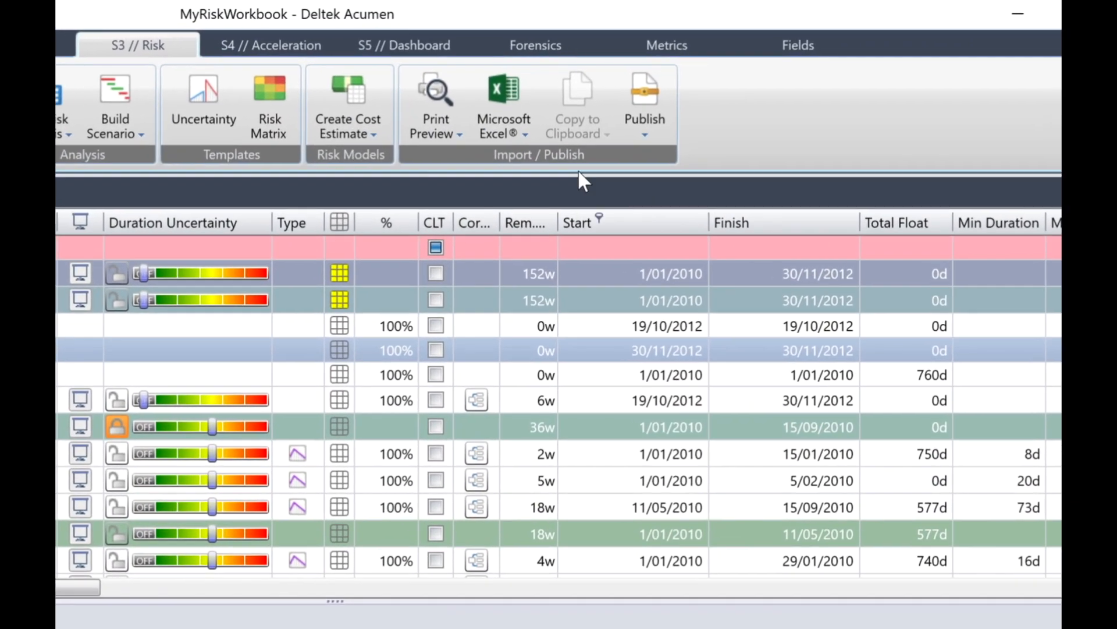
{"action": "left_click", "coordinate": [517, 131]}
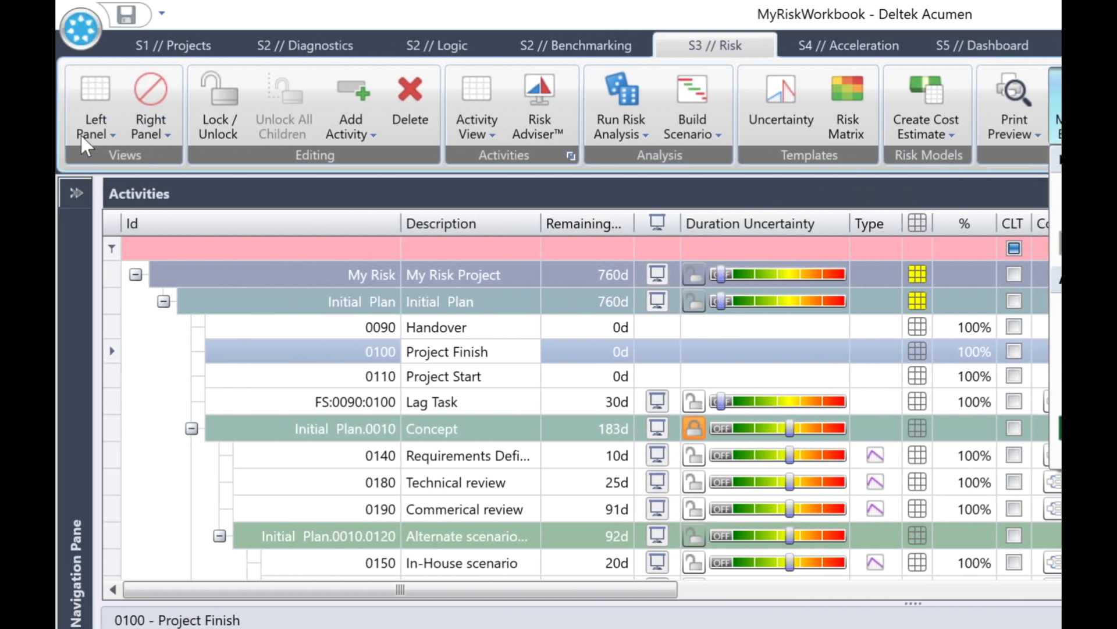
- Switch from Activities to the Risk Register and examine its Microsoft Excel import and export options
{"action": "left_click", "coordinate": [88, 132]}
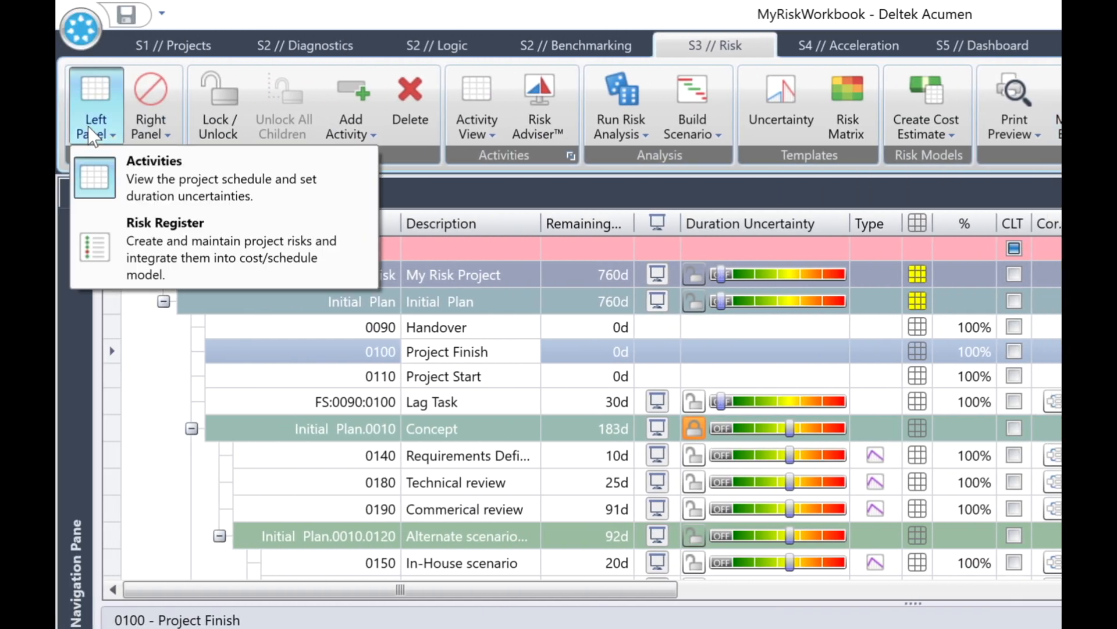
{"action": "left_click", "coordinate": [187, 256]}
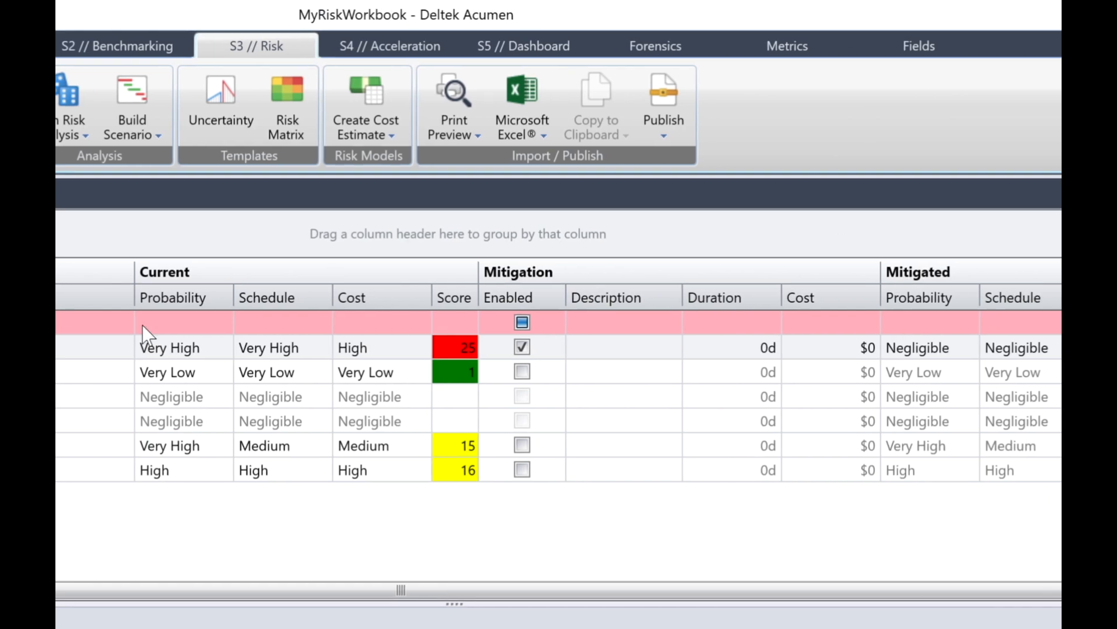
{"action": "left_click", "coordinate": [528, 120]}
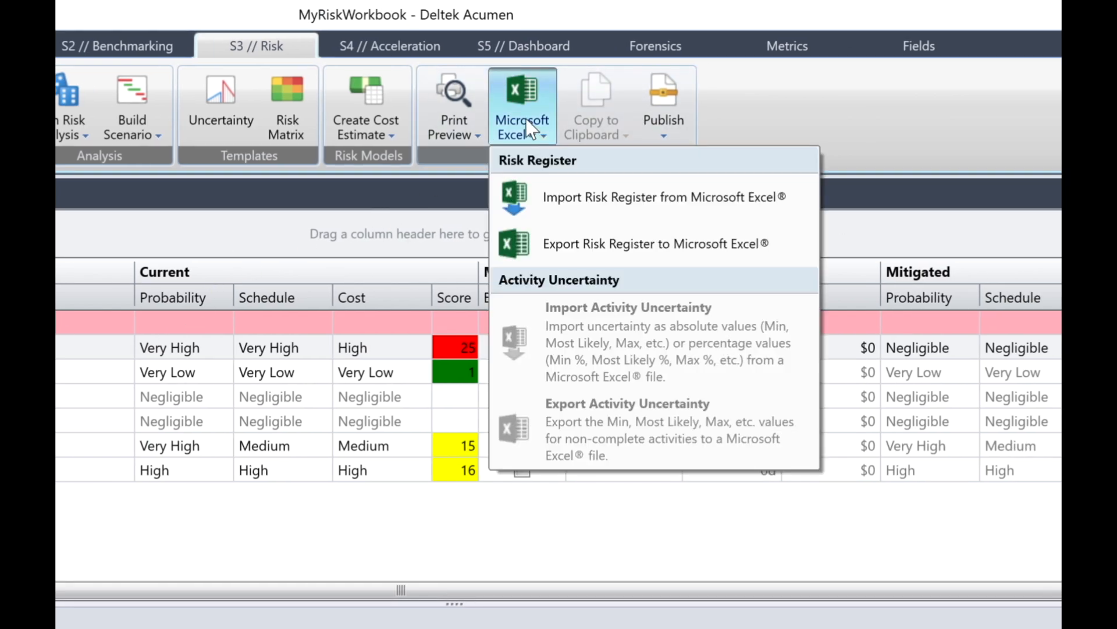
{"action": "left_click", "coordinate": [804, 238]}
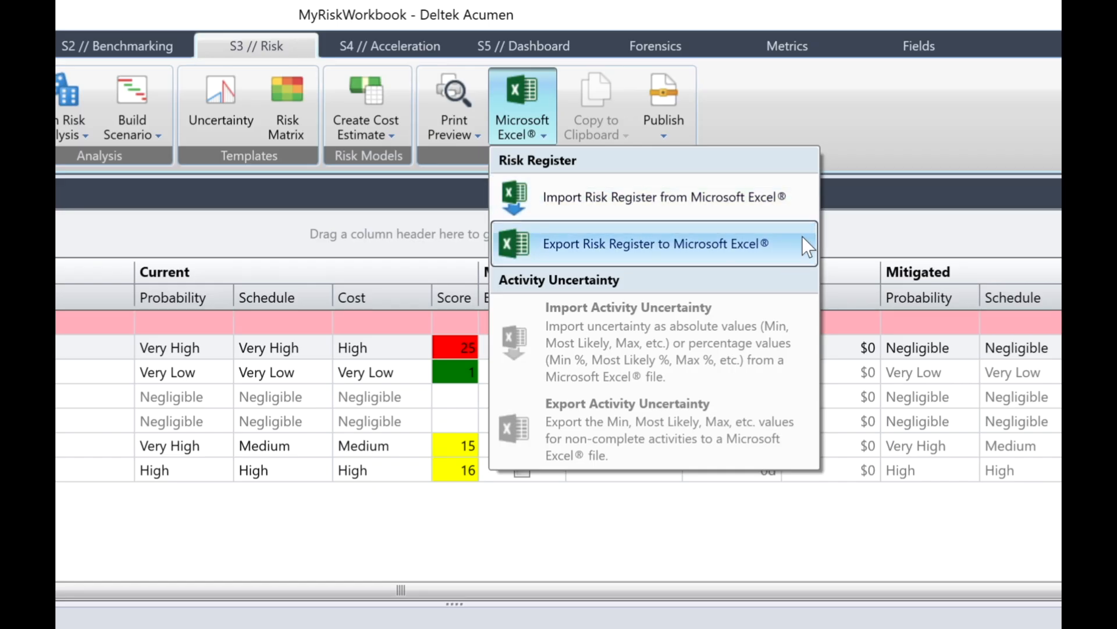
{"action": "left_click", "coordinate": [803, 200]}
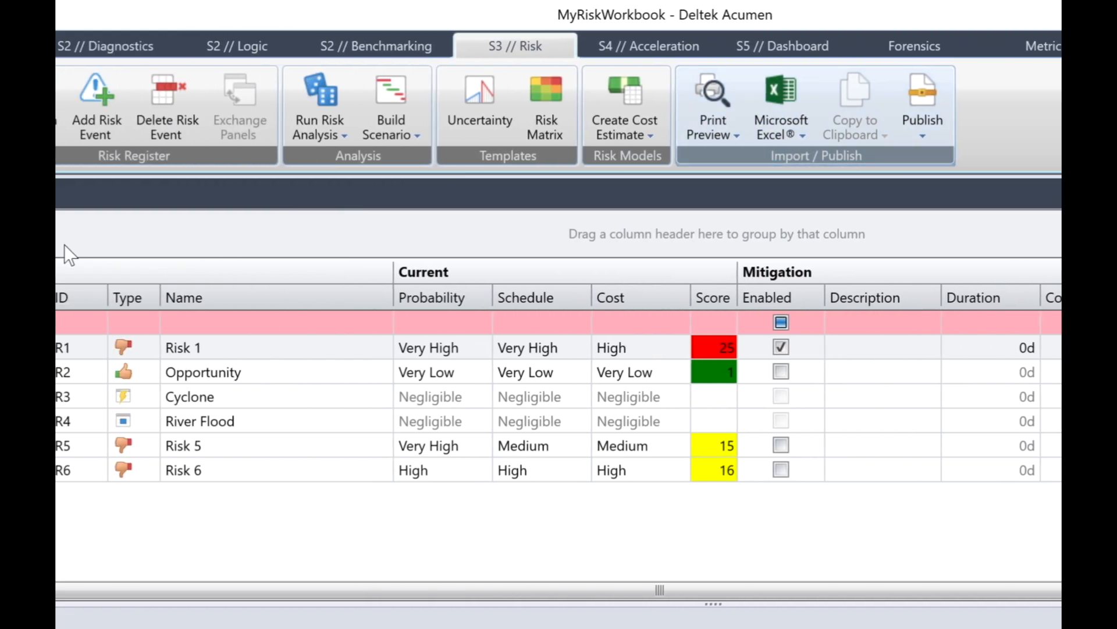
- Show the Activities with the Uncertainty Inputs chart for Initial Plan beside them, and view the clipboard copy options
{"action": "left_click", "coordinate": [86, 124]}
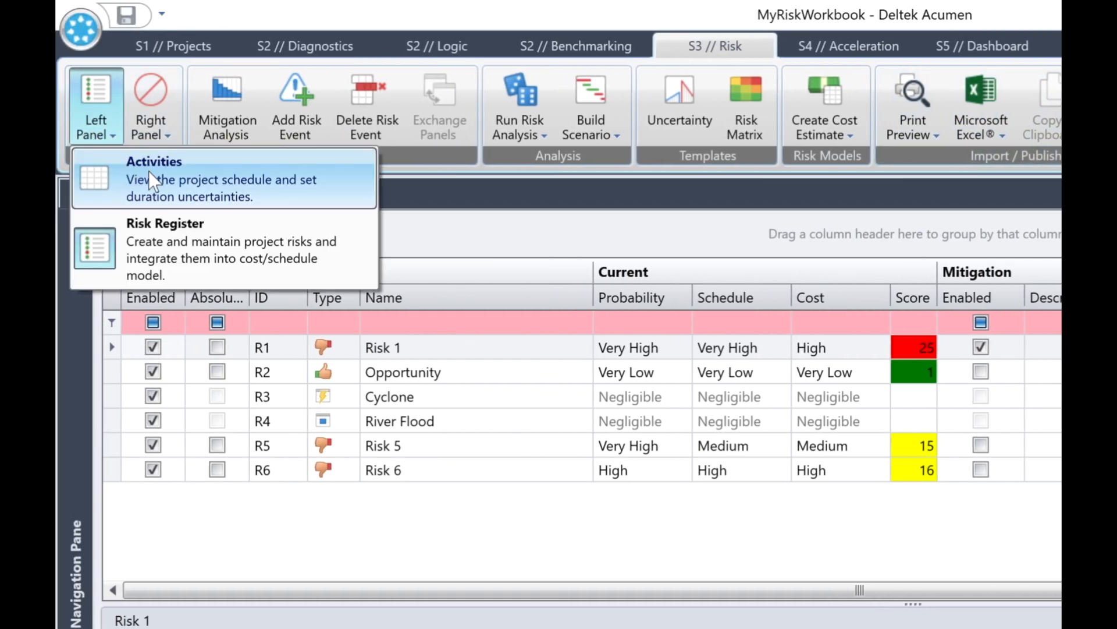
{"action": "left_click", "coordinate": [191, 183]}
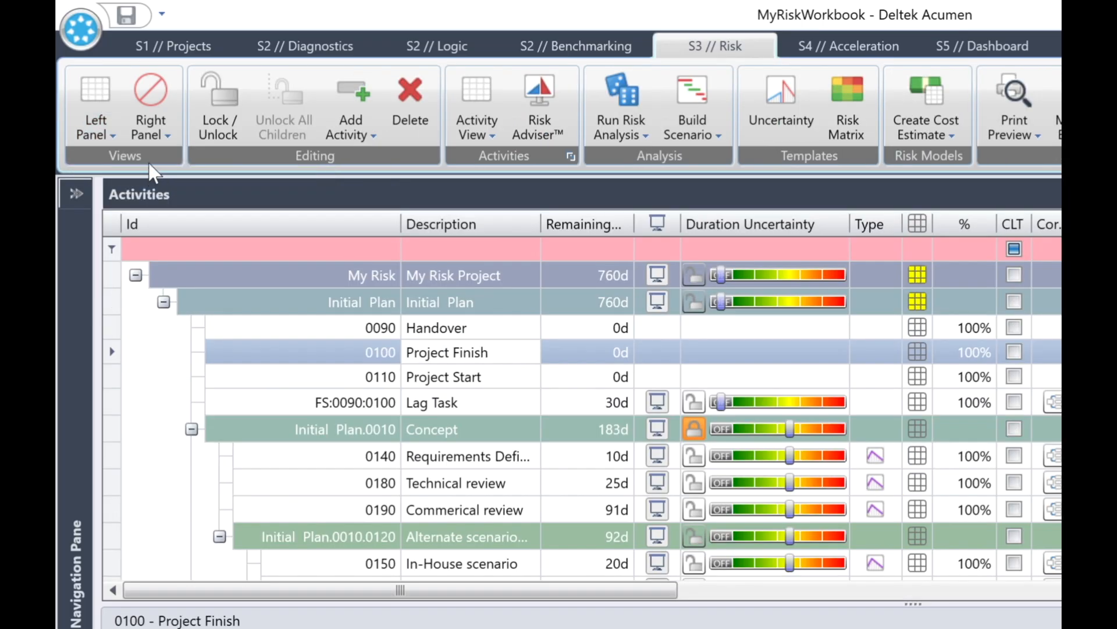
{"action": "left_click", "coordinate": [144, 124]}
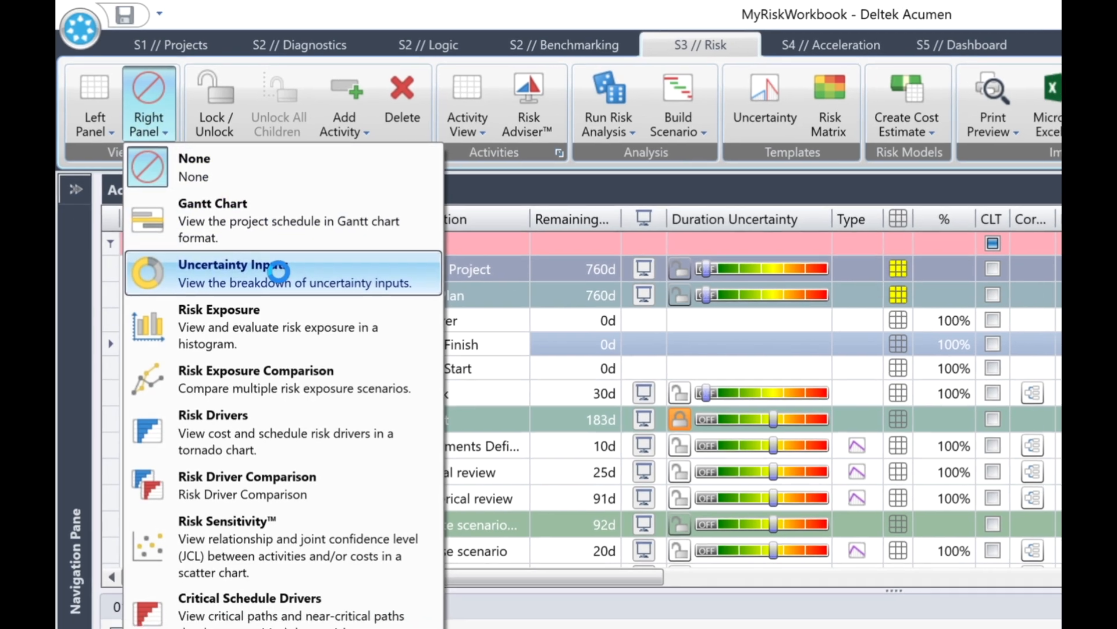
{"action": "left_click", "coordinate": [285, 286]}
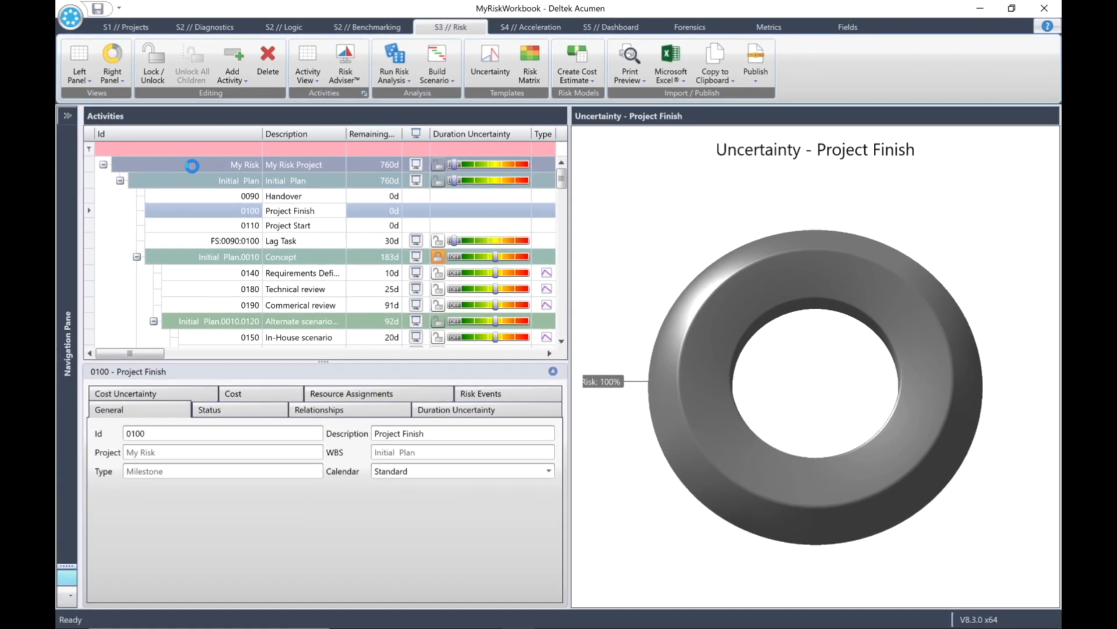
{"action": "left_click", "coordinate": [299, 182]}
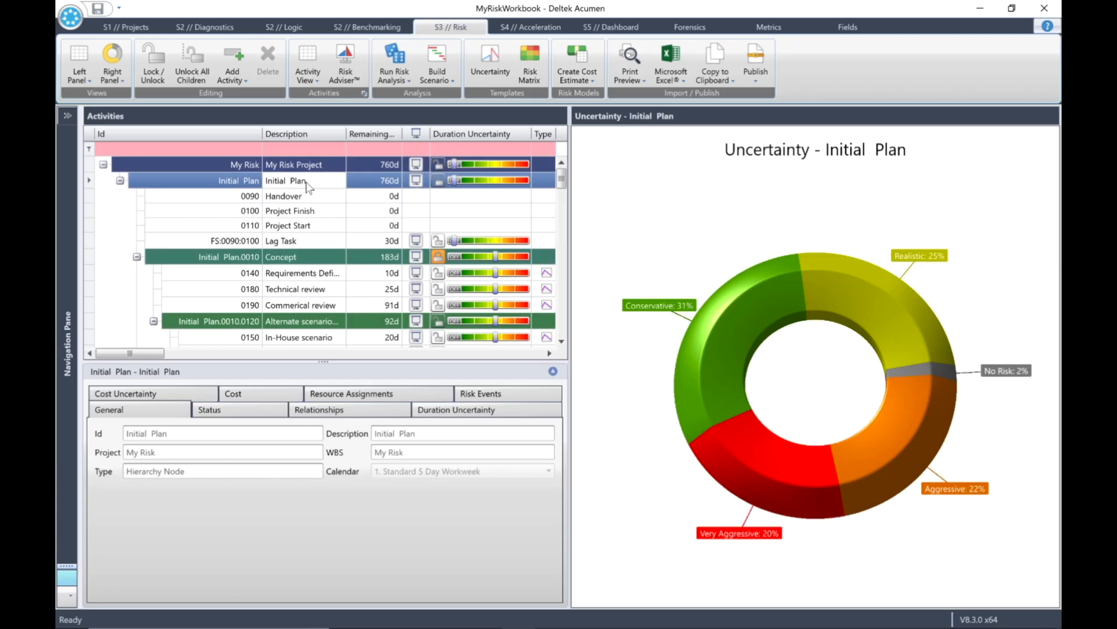
{"action": "left_click", "coordinate": [715, 67]}
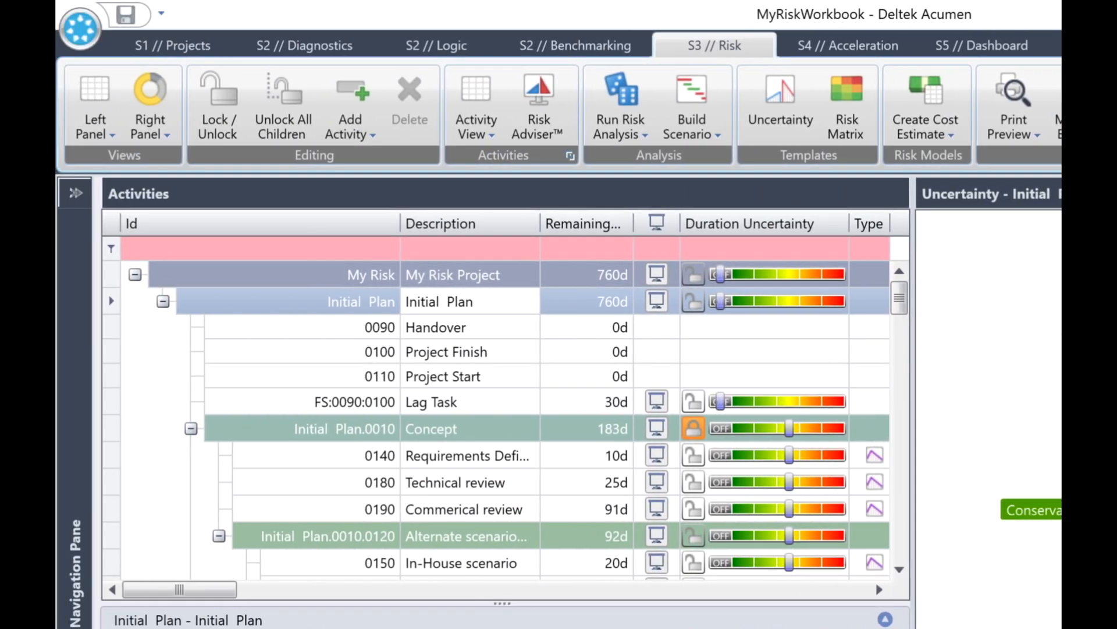
- Switch to the Risk Register, show the mitigation analysis for Risk 1 and copy its Waterfall Chart to the clipboard
{"action": "left_click", "coordinate": [93, 125]}
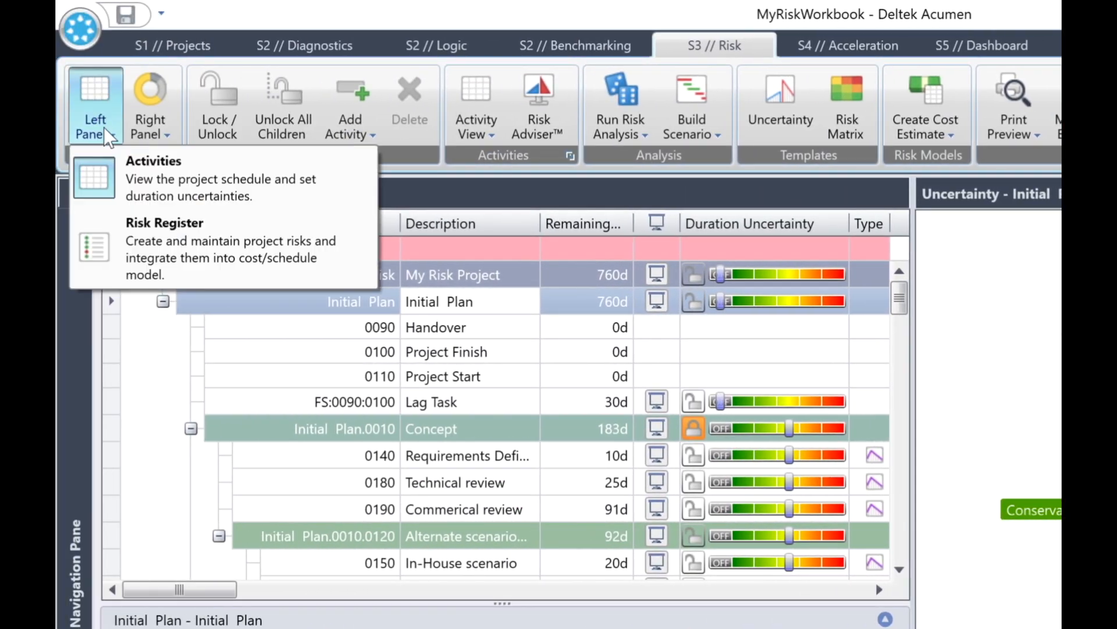
{"action": "left_click", "coordinate": [188, 247]}
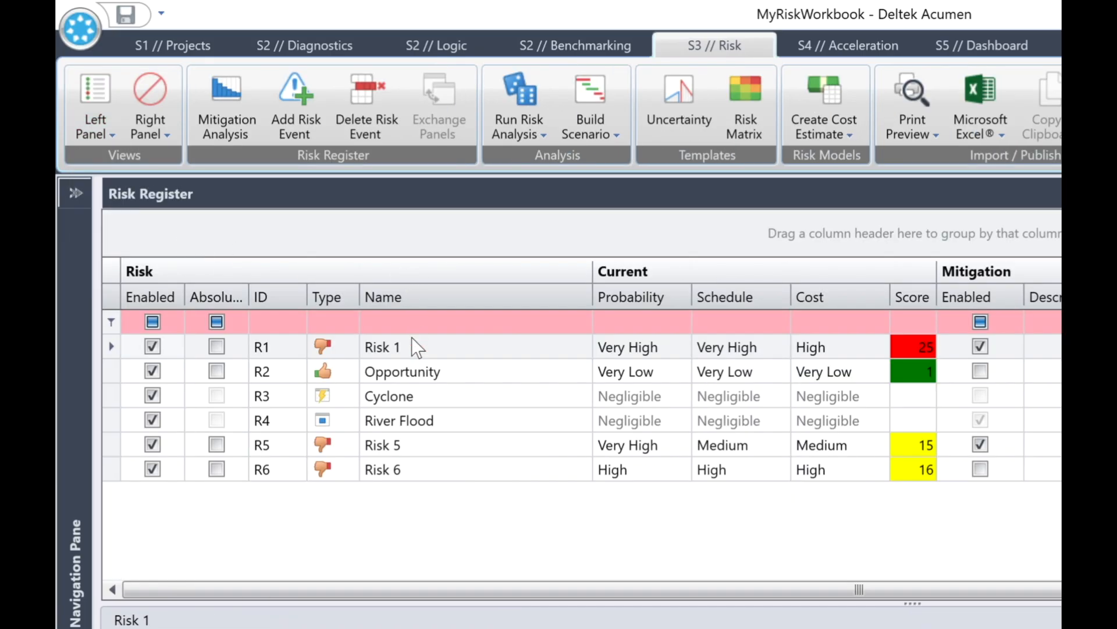
{"action": "left_click", "coordinate": [238, 127]}
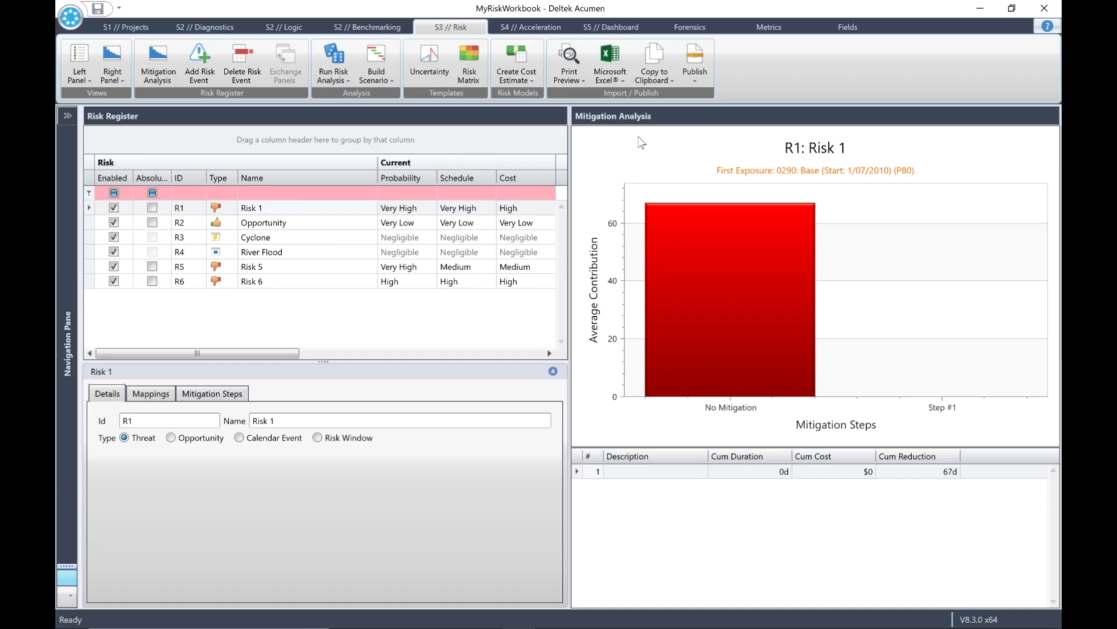
{"action": "left_click", "coordinate": [650, 74]}
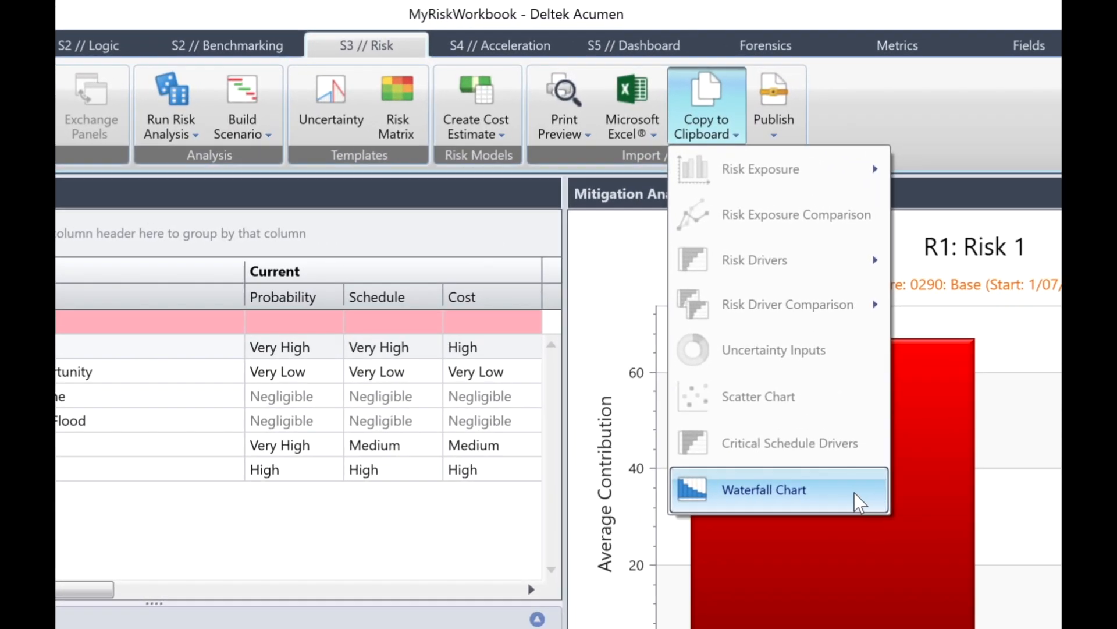
{"action": "left_click", "coordinate": [854, 491]}
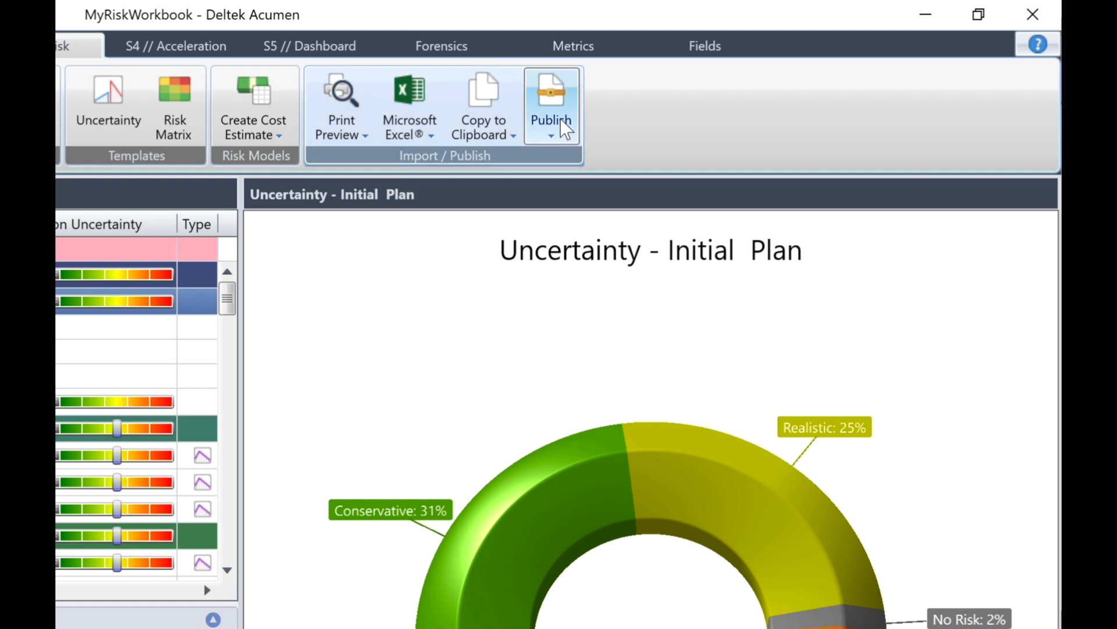
- Create a publishing selection set named My Risk Selection Set containing all the Procurement activities, and close the selection set manager
{"action": "left_click", "coordinate": [553, 131]}
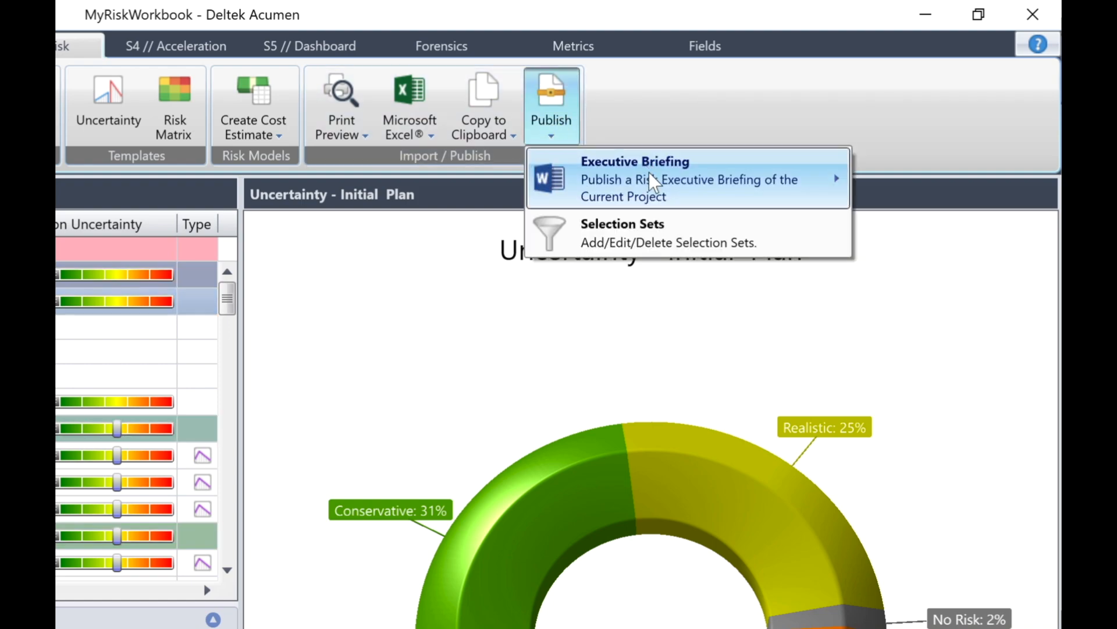
{"action": "mouse_move", "coordinate": [653, 186]}
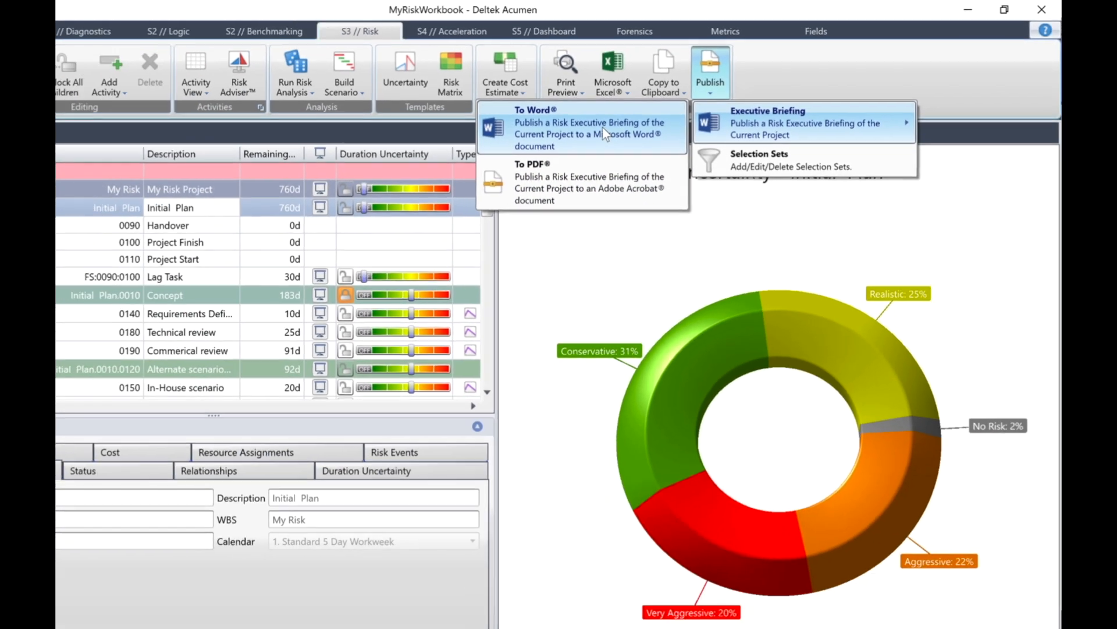
{"action": "left_click", "coordinate": [622, 228]}
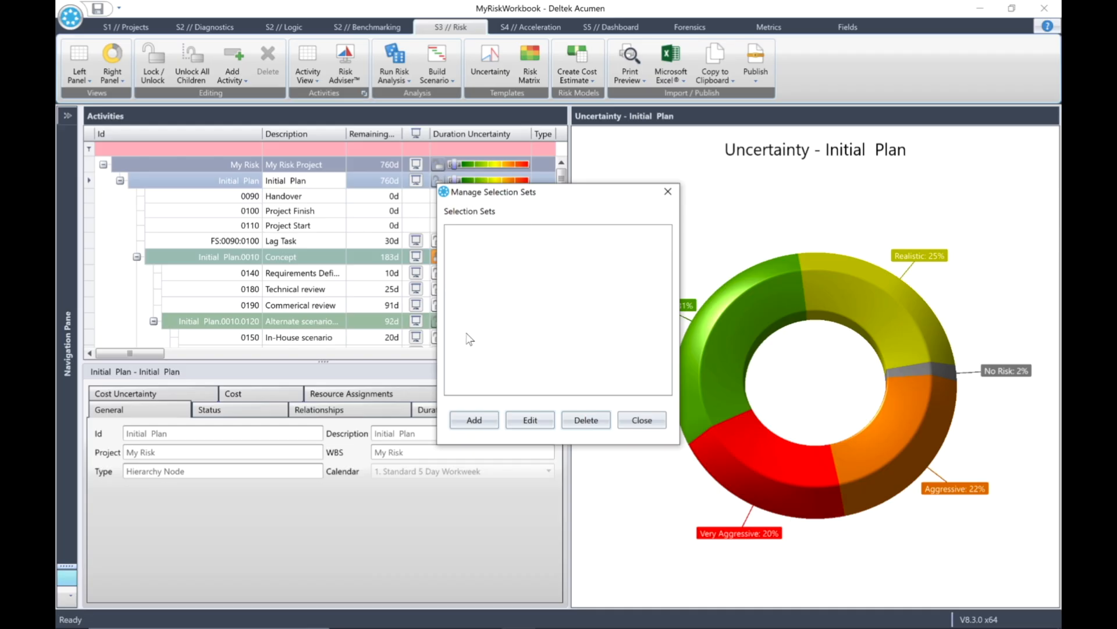
{"action": "left_click", "coordinate": [473, 419]}
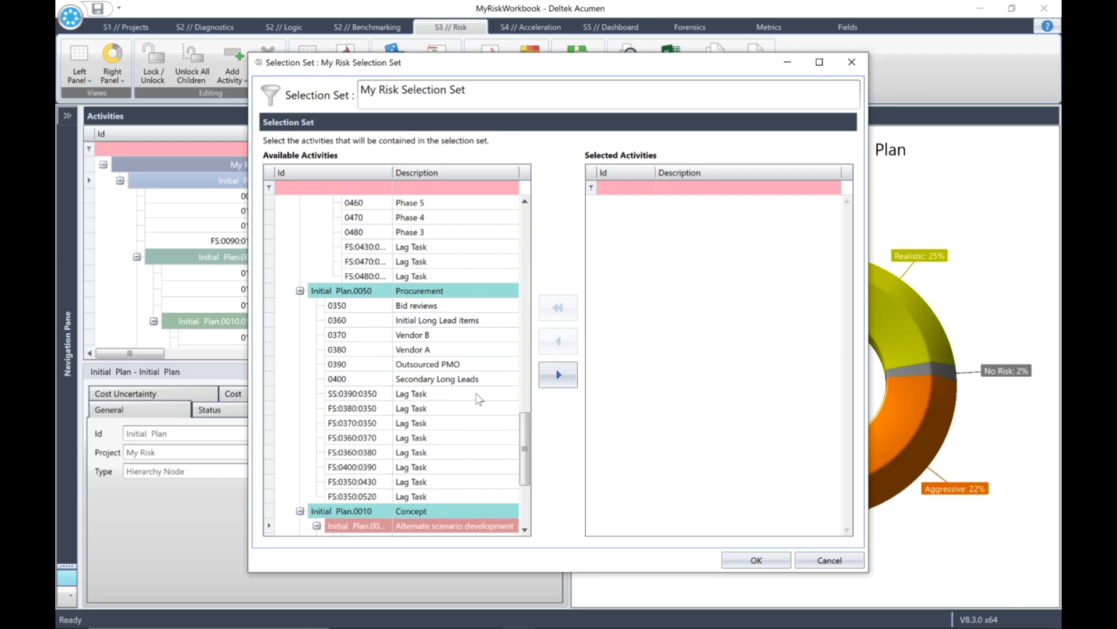
{"action": "left_click", "coordinate": [428, 292]}
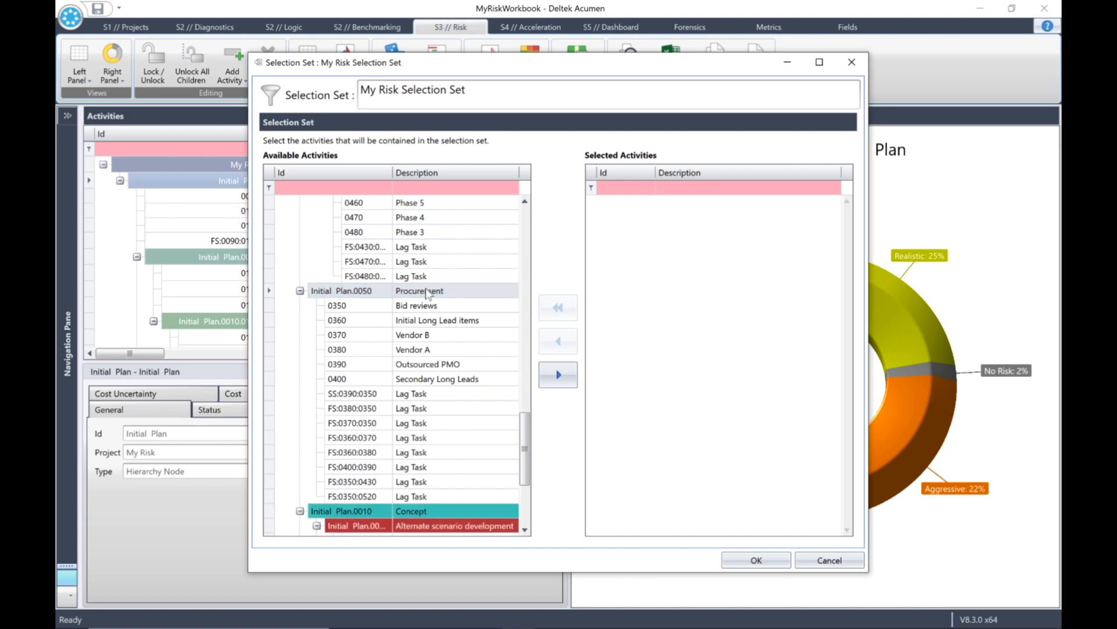
{"action": "left_click", "coordinate": [559, 375]}
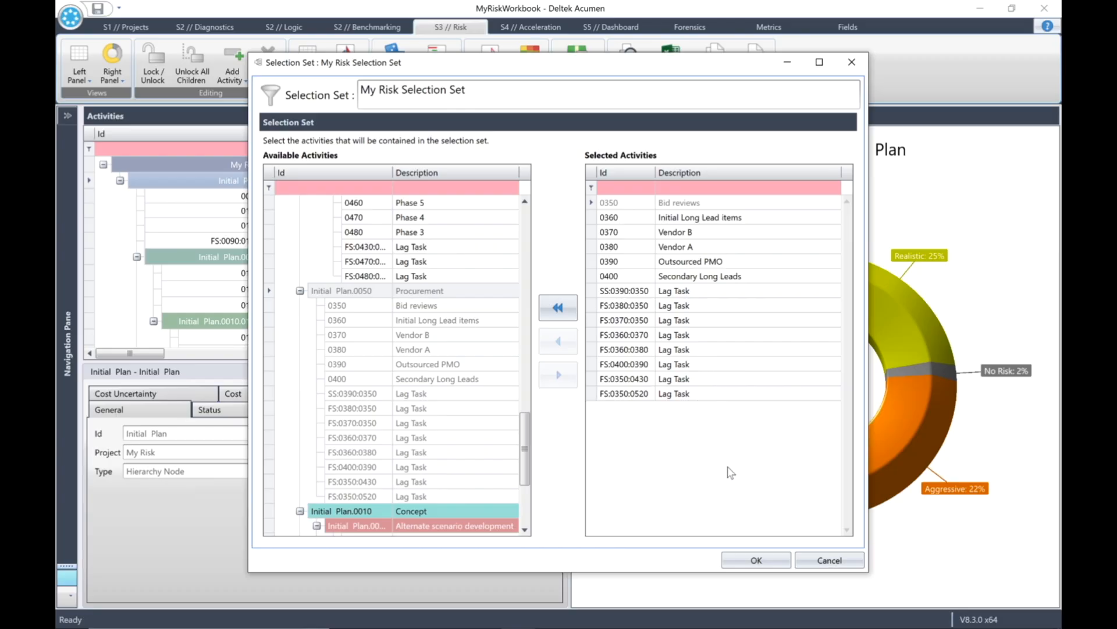
{"action": "left_click", "coordinate": [763, 561]}
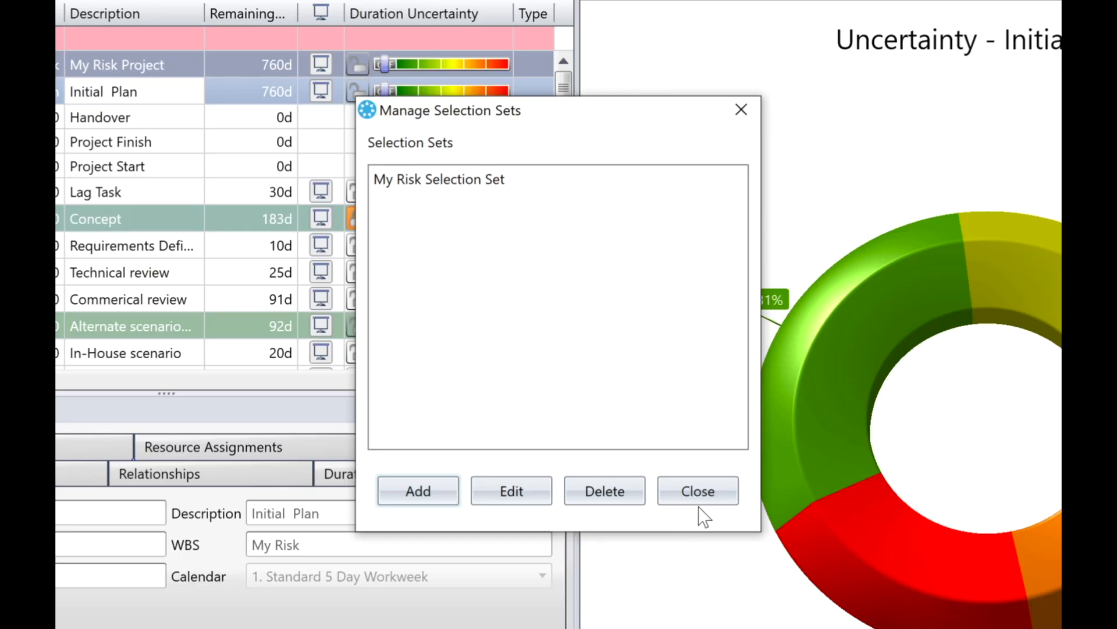
{"action": "left_click", "coordinate": [702, 490]}
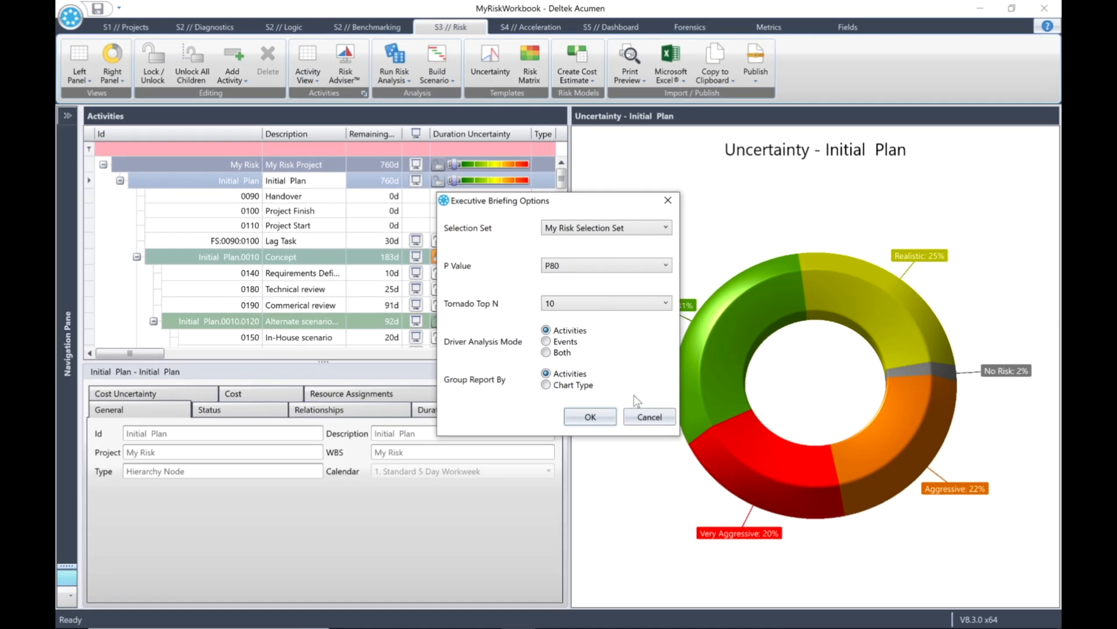
- Prepare a Word executive briefing for My Risk Selection Set with P80, top 10 and grouping by activities, and cancel saving it
{"action": "left_click", "coordinate": [590, 417]}
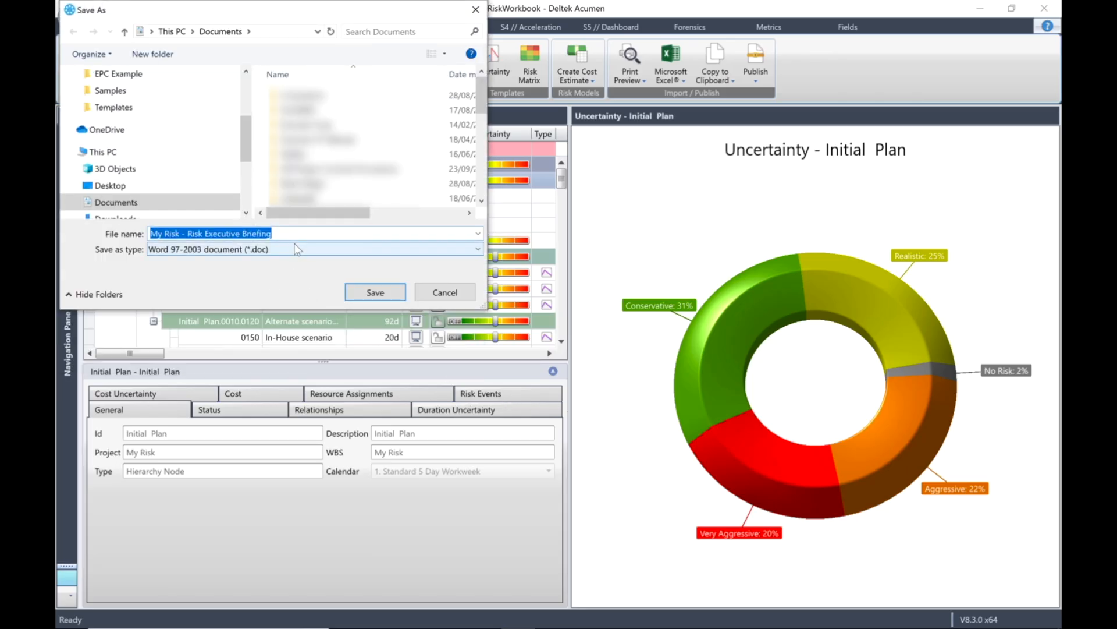
{"action": "left_click", "coordinate": [451, 293]}
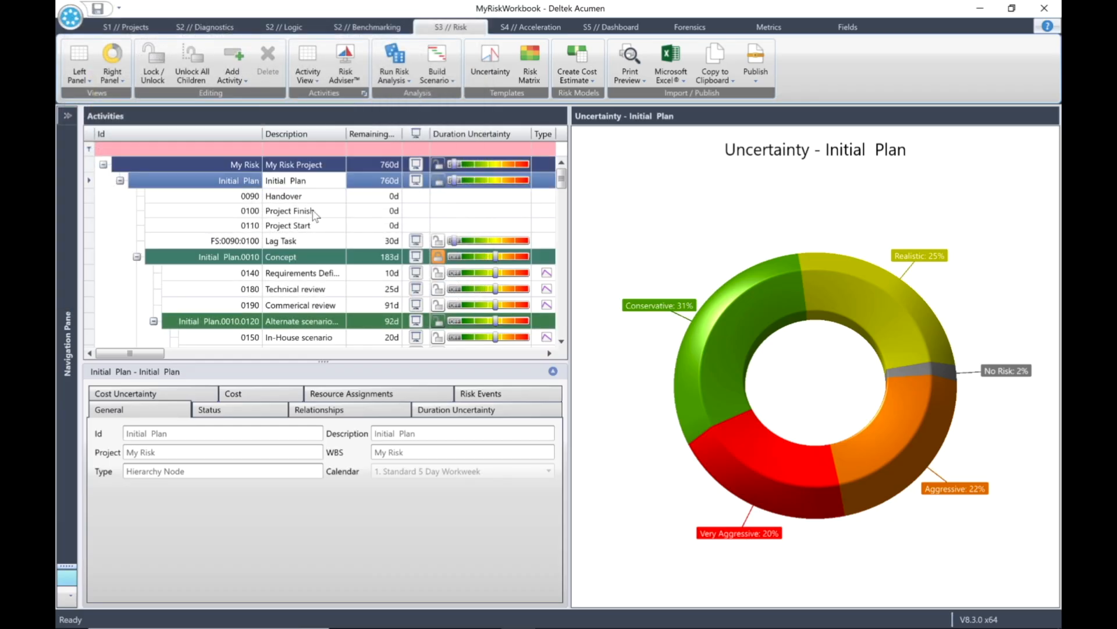
- View the list of publishing selection sets and close it without adding or editing any
{"action": "left_click", "coordinate": [756, 65]}
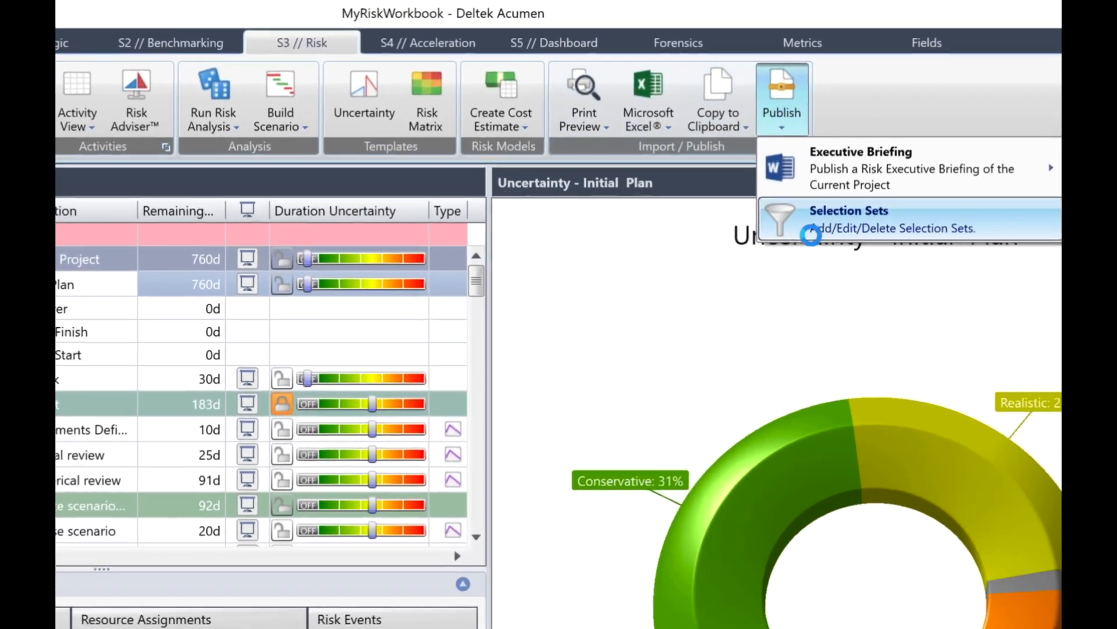
{"action": "left_click", "coordinate": [811, 234]}
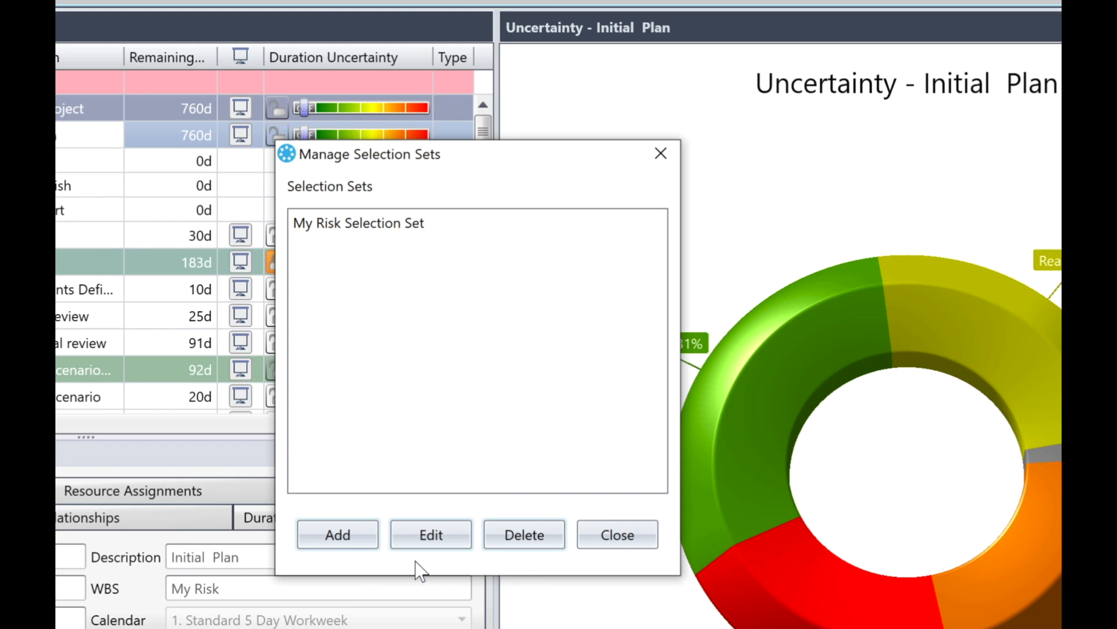
{"action": "left_click", "coordinate": [655, 542]}
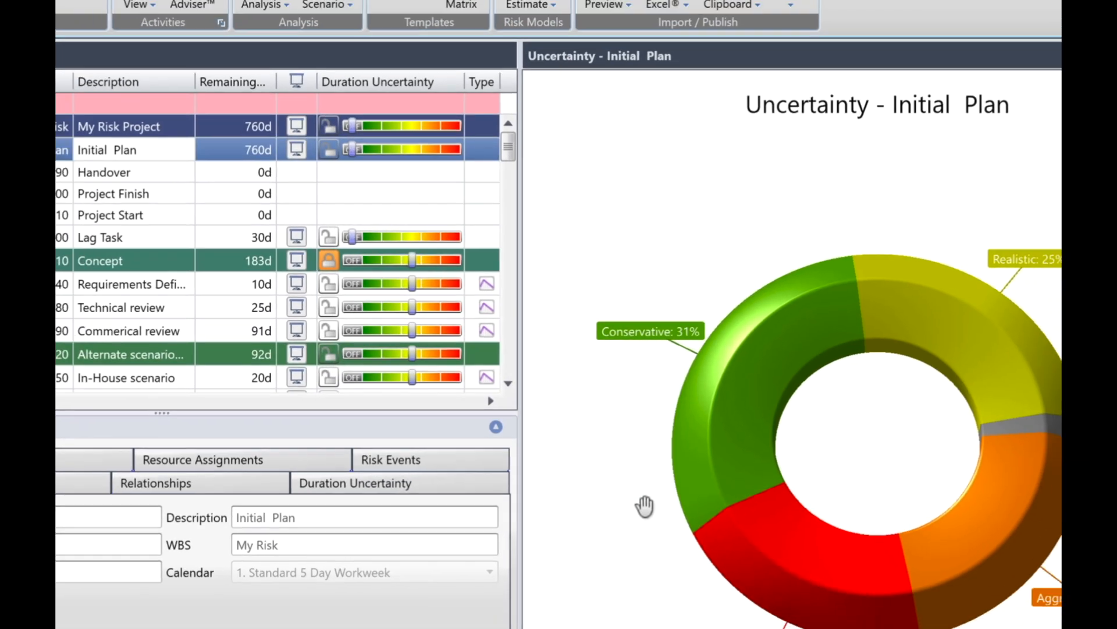
- Close MyRiskWorkbook without saving the changes
{"action": "left_click", "coordinate": [70, 17]}
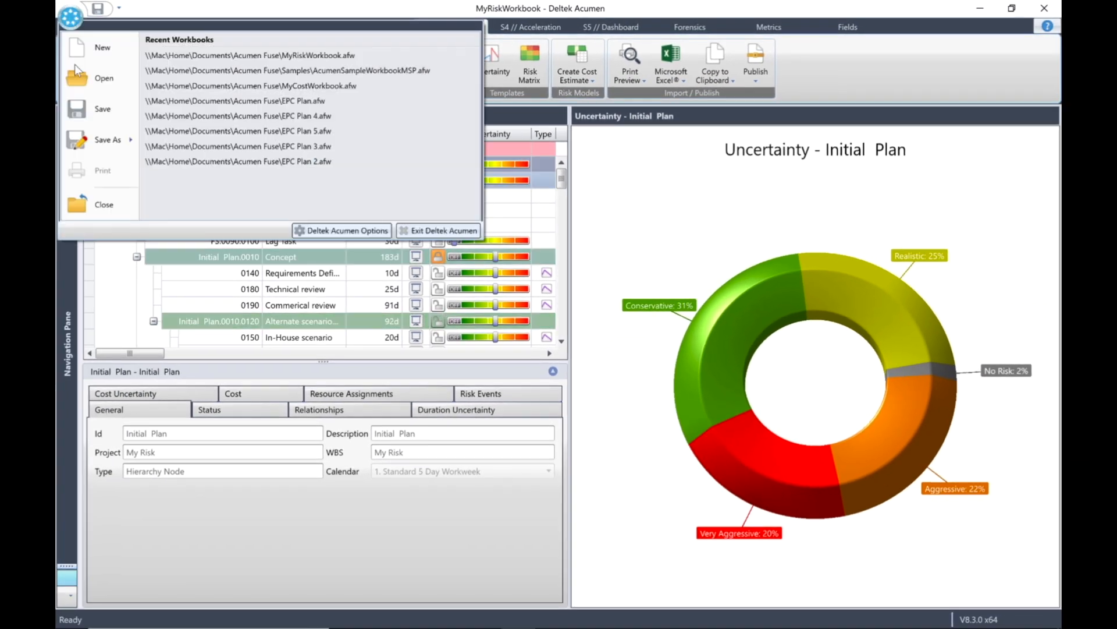
{"action": "left_click", "coordinate": [100, 202]}
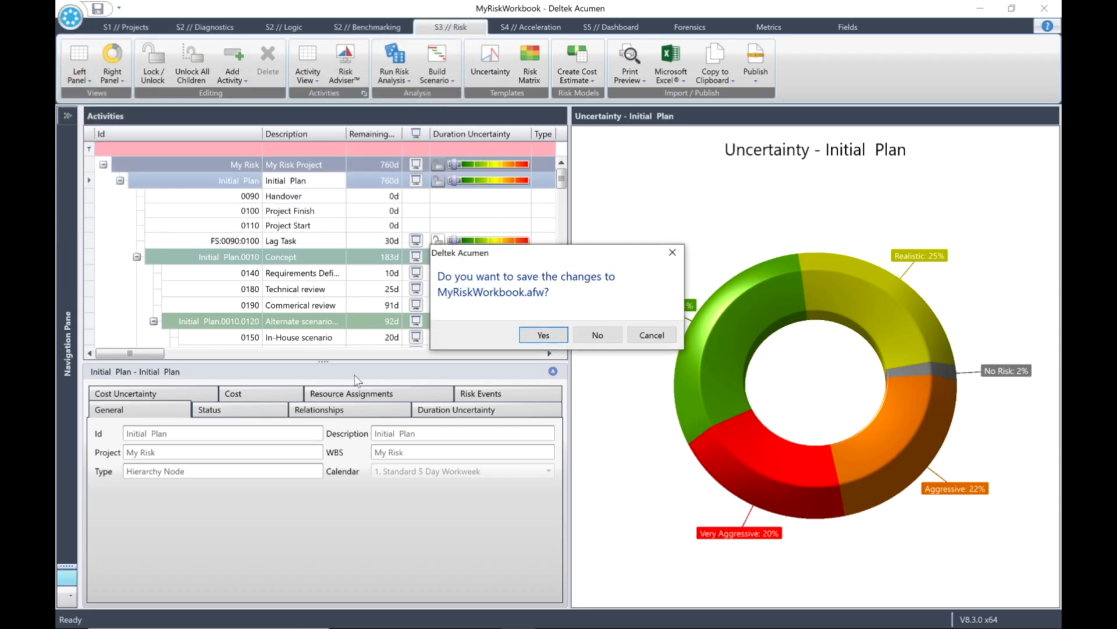
{"action": "left_click", "coordinate": [598, 336]}
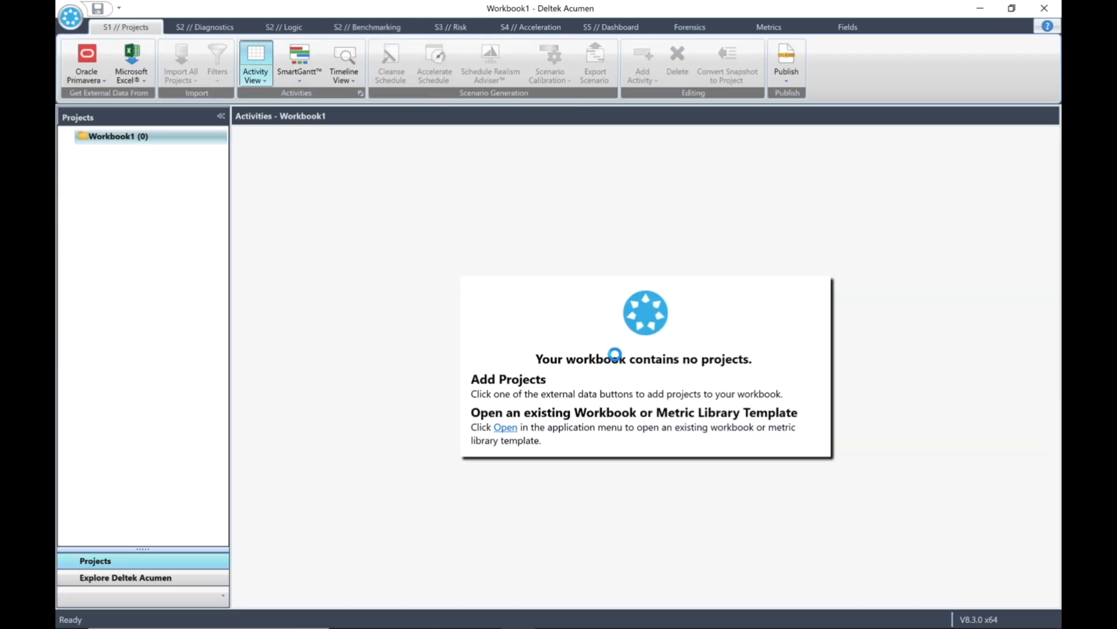